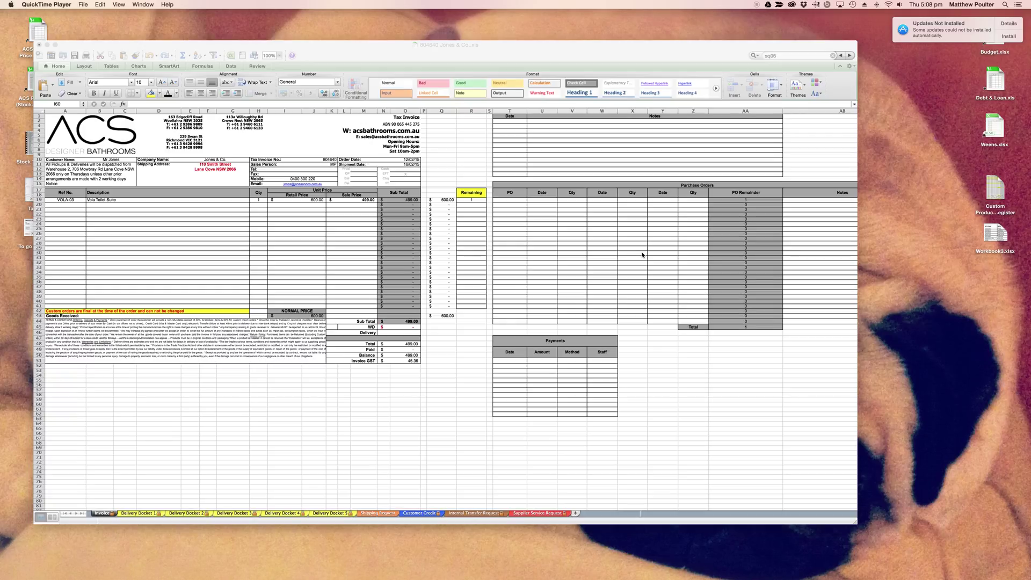
Enter a 45.00 delivery charge in cell N46 of the invoice.
left_click(97, 517)
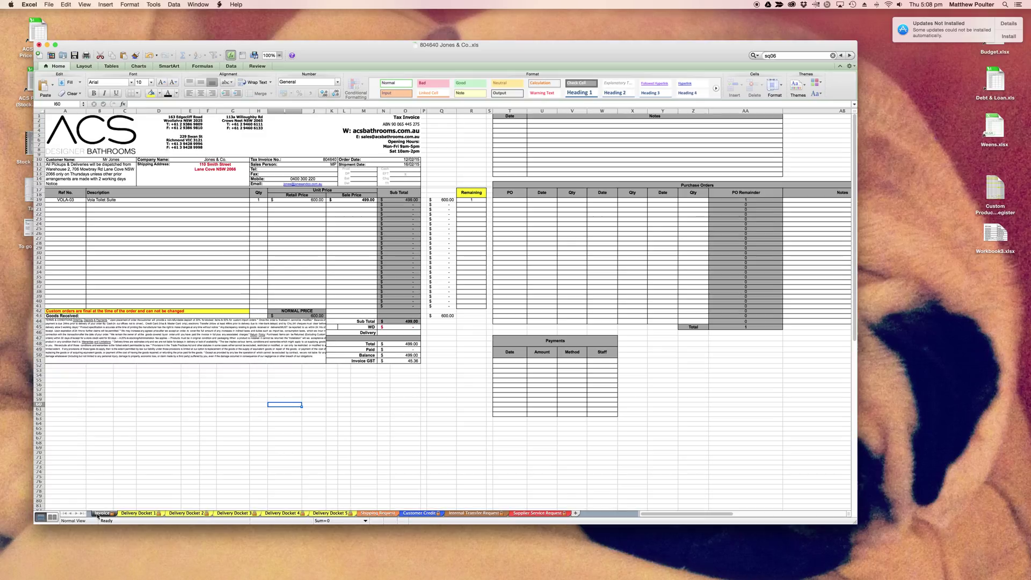
left_click(520, 362)
left_click(548, 362)
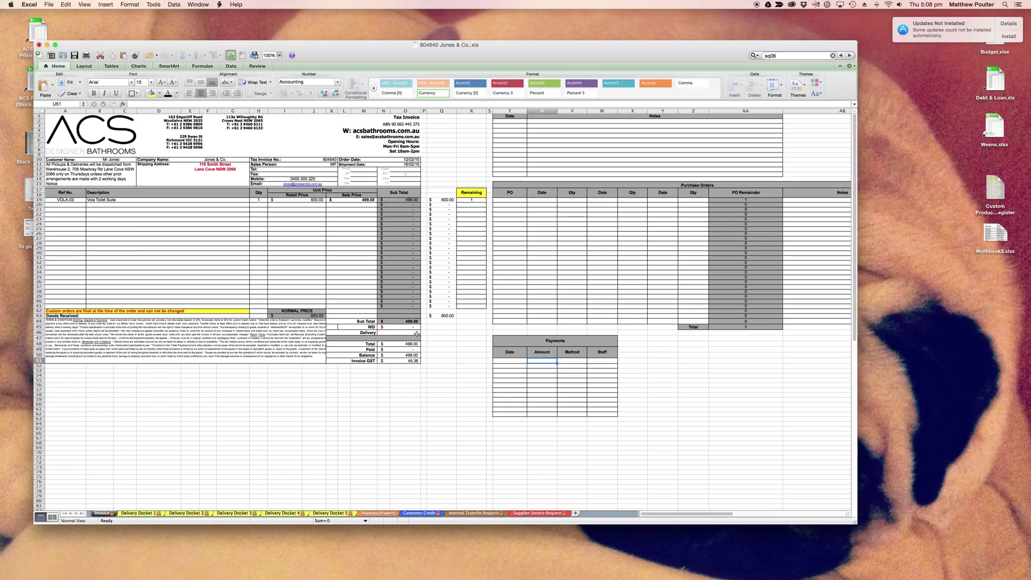
left_click(417, 335)
type("45")
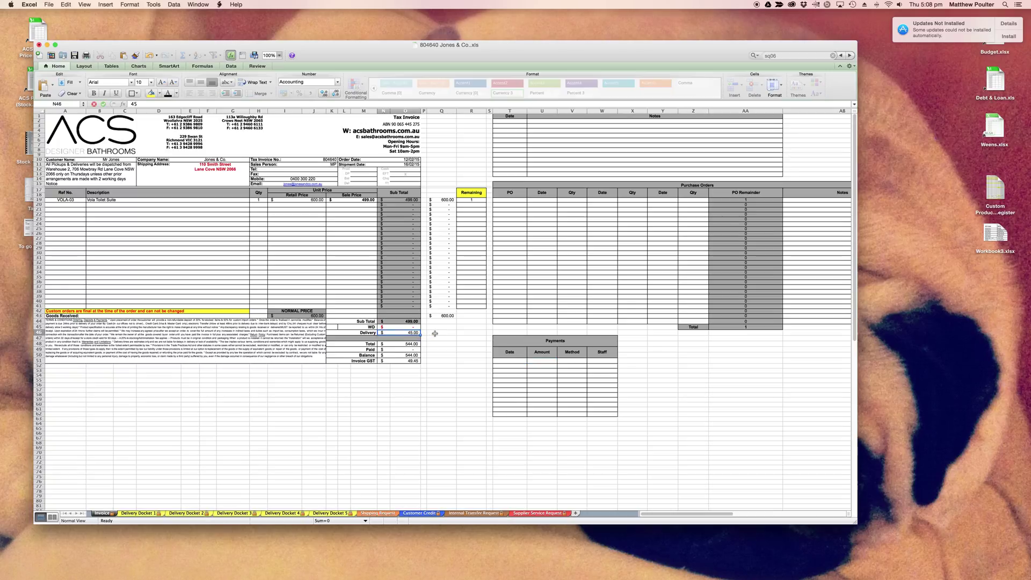
Record the 544.00 EFT payment dated 12/02/15 with staff initials, and save the workbook.
left_click(540, 362)
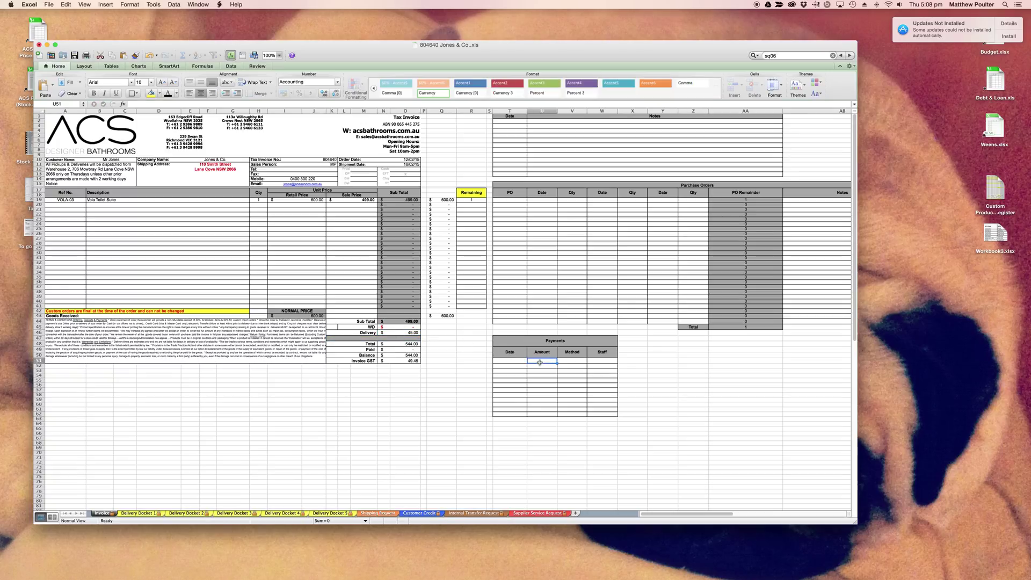
type("544")
key("Return")
left_click(513, 360)
type("12/02/15")
key("Return")
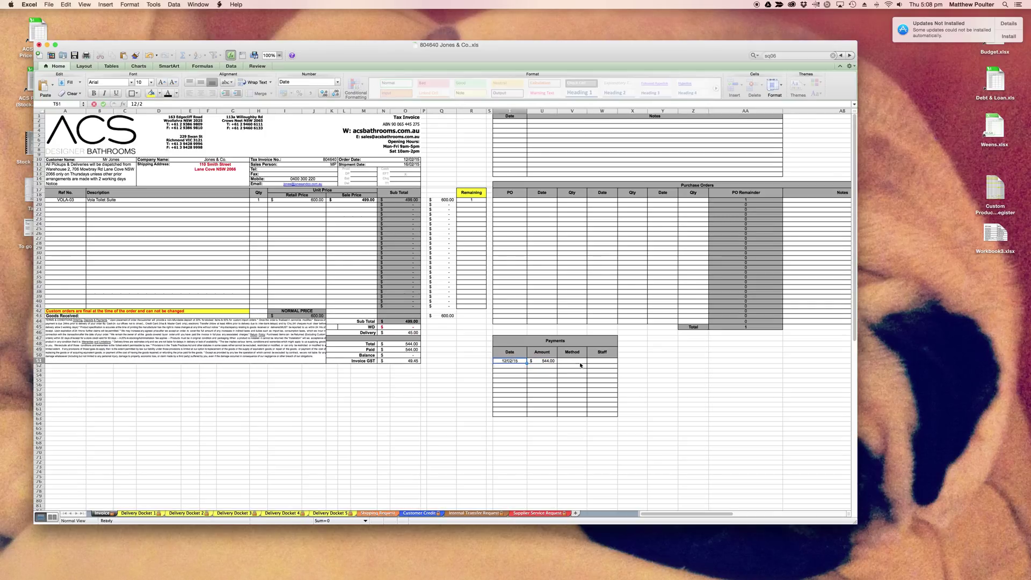
left_click(580, 363)
type("E")
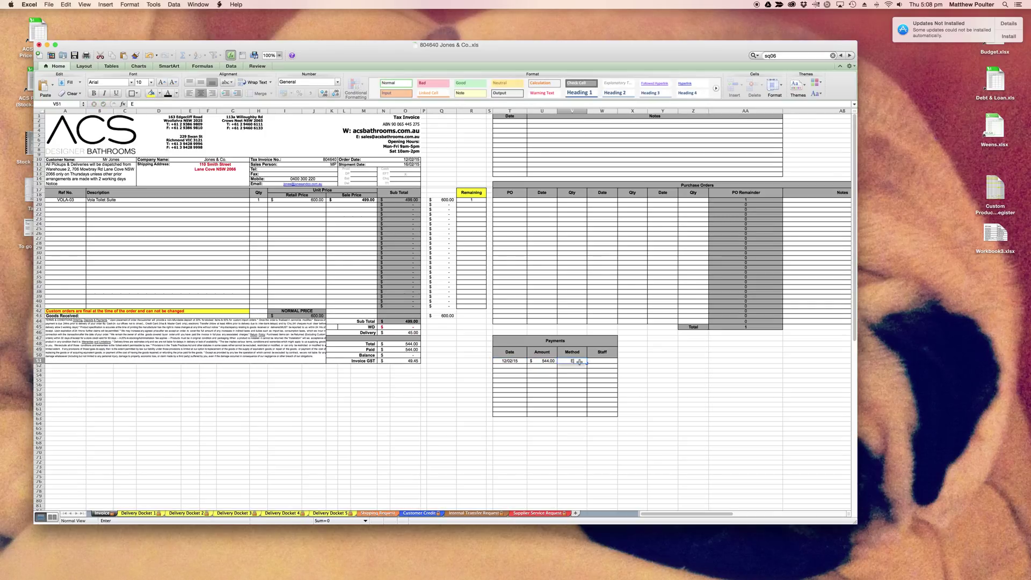
type("FT")
key("Tab")
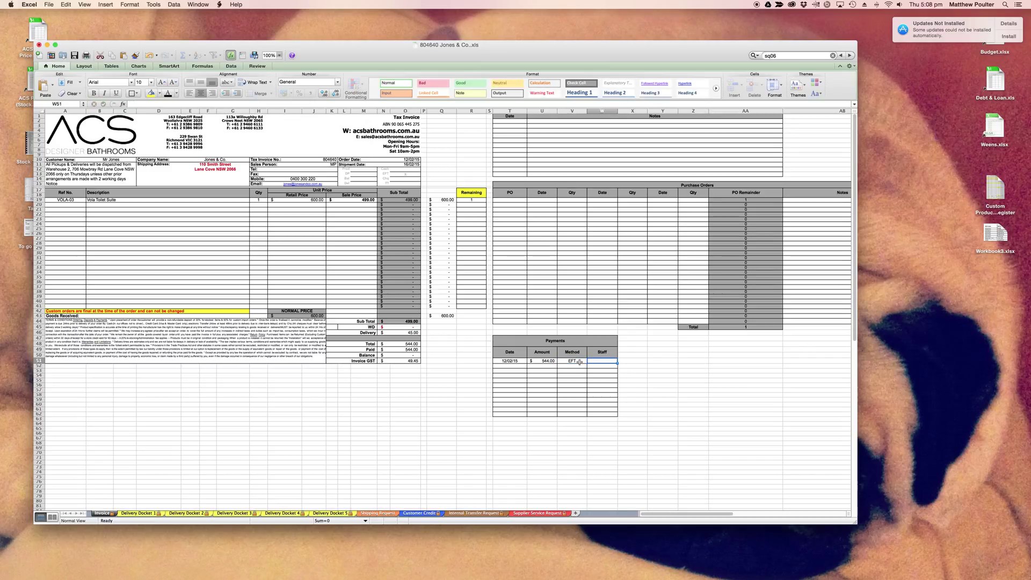
type("M<P")
key("Return")
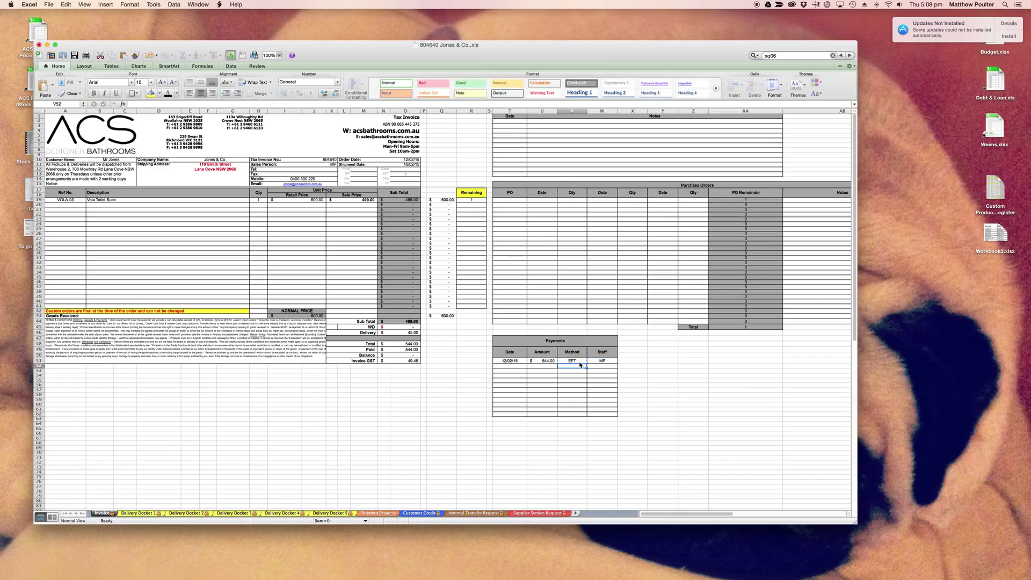
key("super+s")
Switch to the docket sheet to view its shipping legend and shipping method table.
left_click(381, 514)
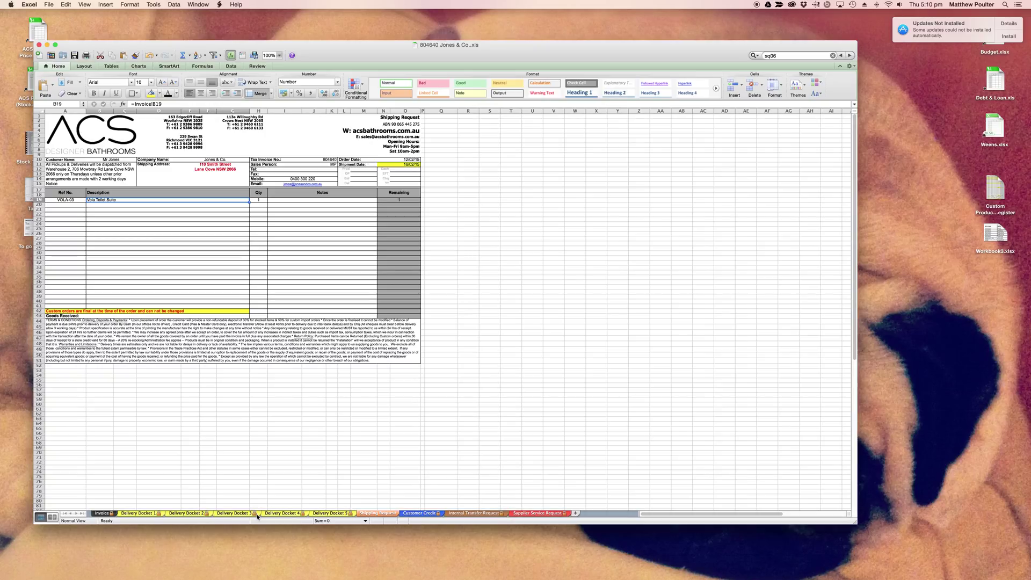
Flip between Delivery Docket 1 and the Invoice twice, ending on the Shipping Request sheet.
left_click(151, 514)
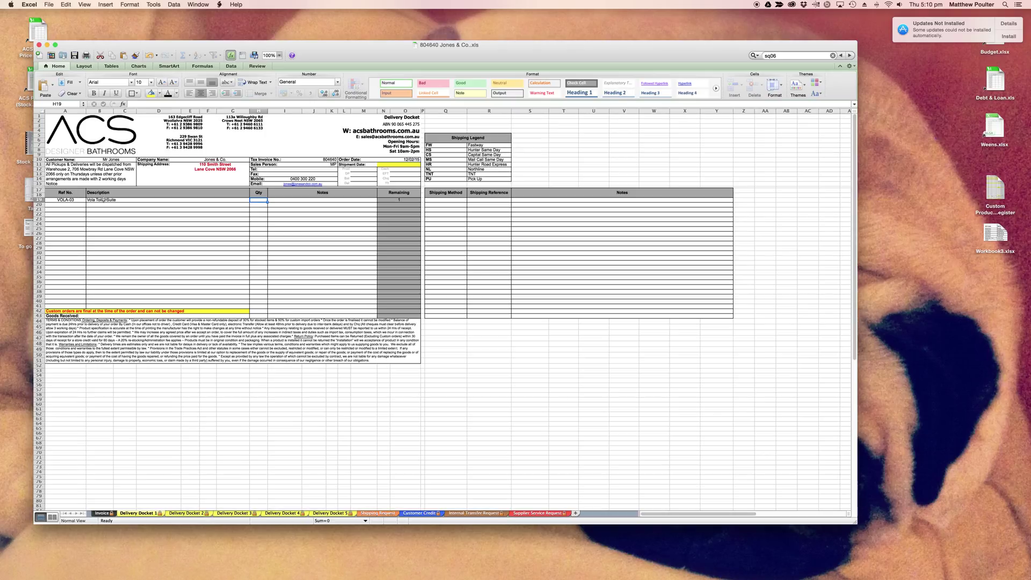
left_click(102, 513)
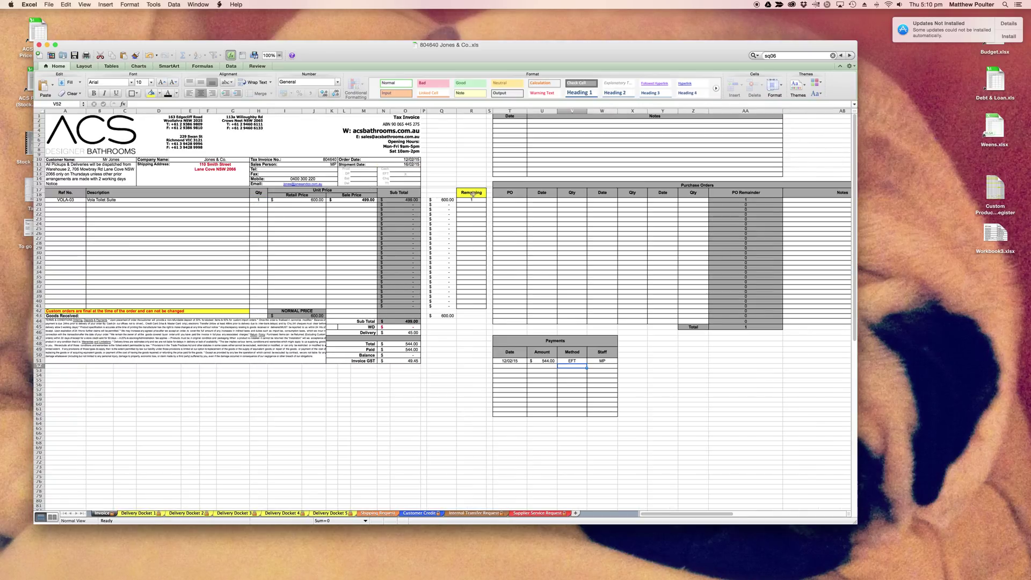
left_click(148, 515)
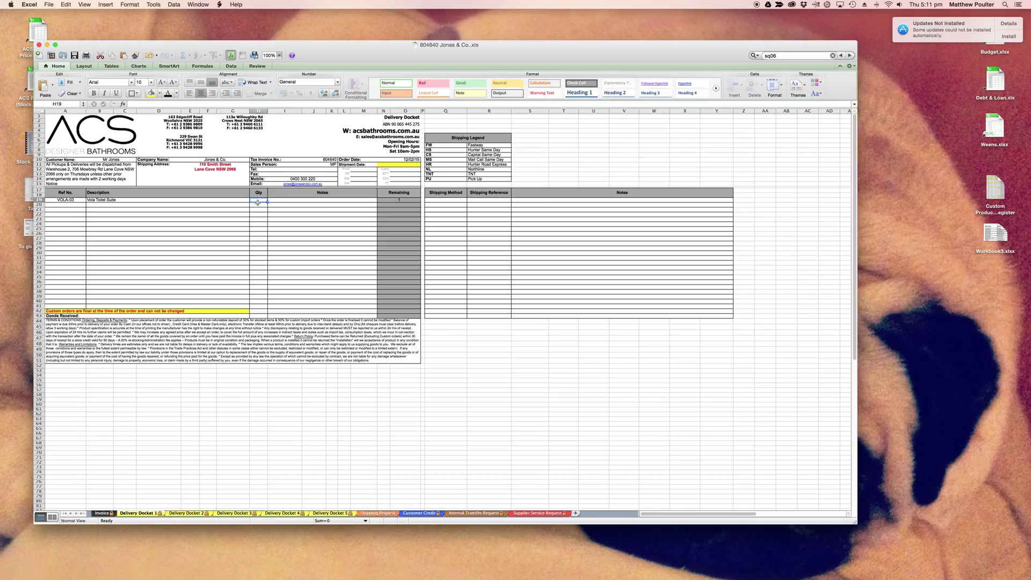
left_click(104, 513)
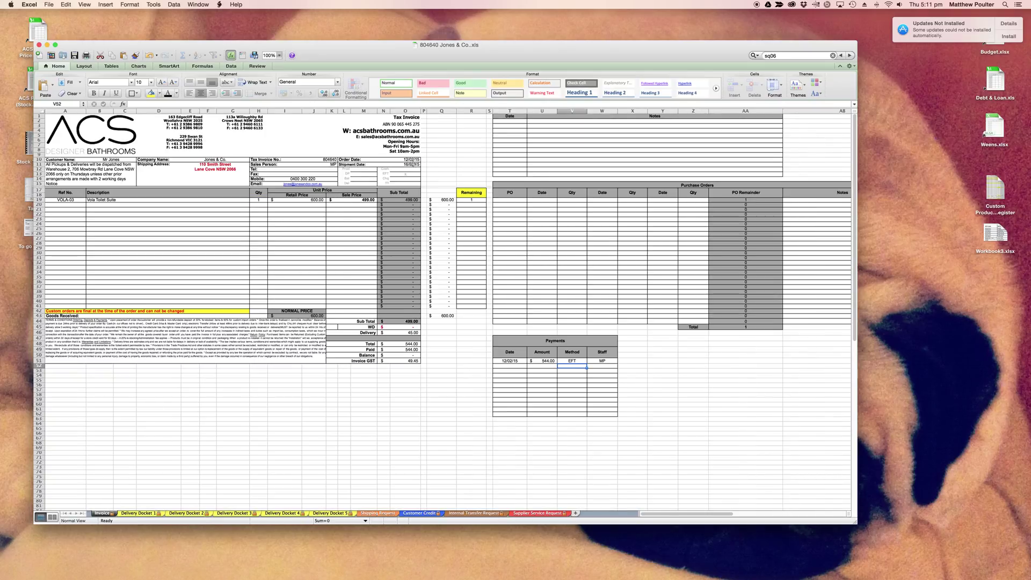
left_click(387, 514)
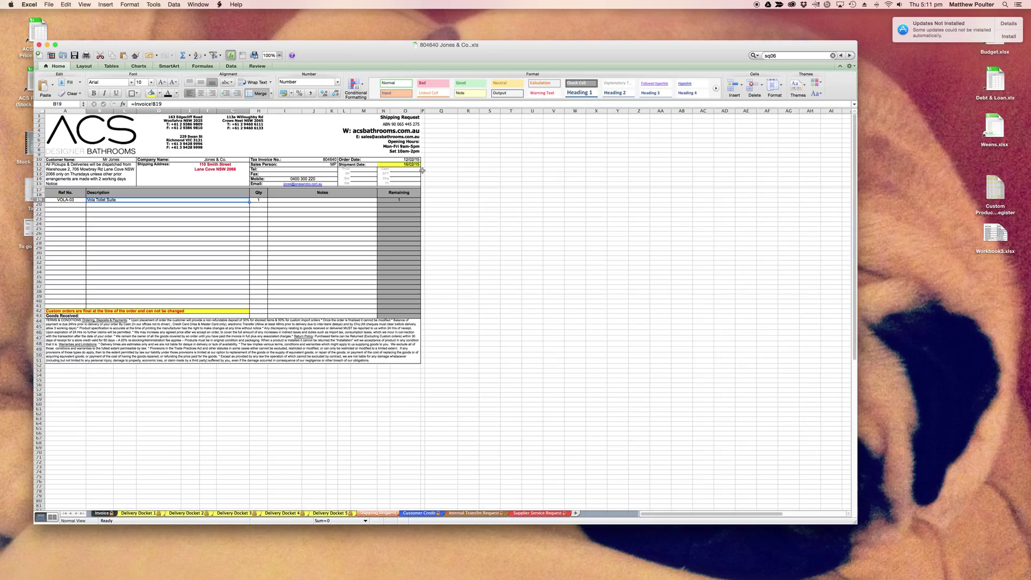
Try editing cells on Delivery Docket 1 and dismiss the protected-sheet warnings.
left_click(141, 514)
left_click(397, 165)
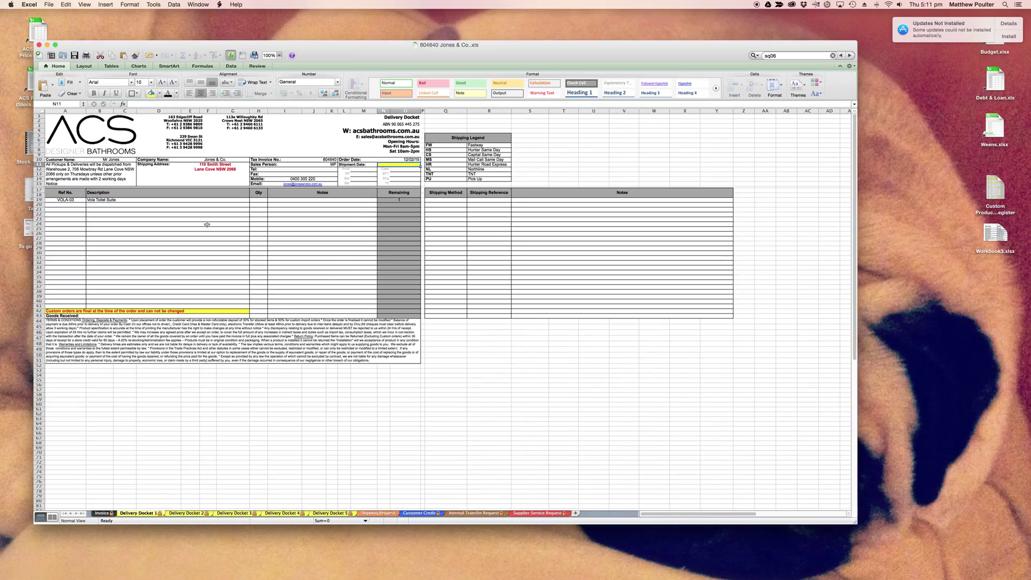
double_click(200, 227)
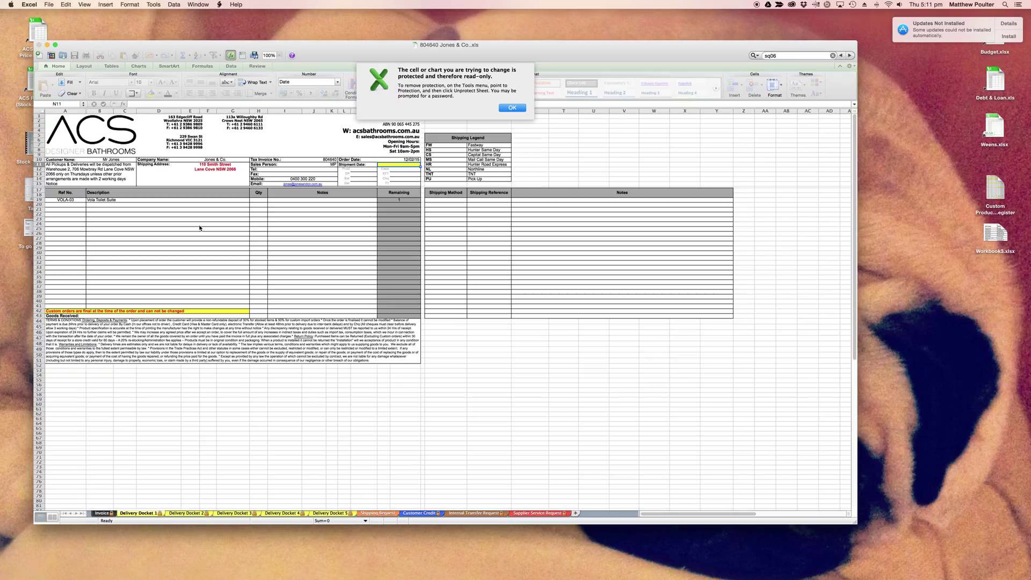
key("Return")
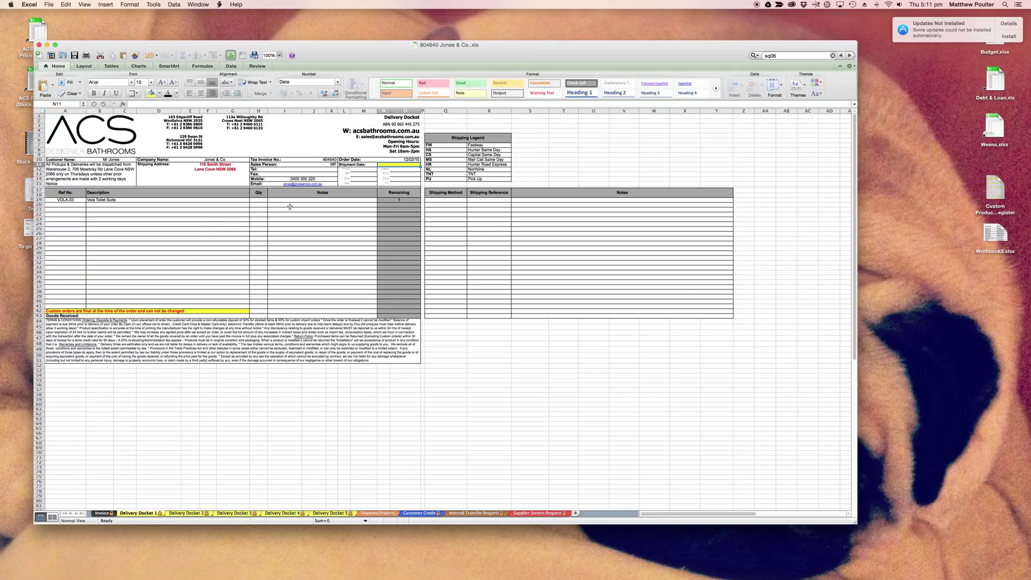
double_click(366, 177)
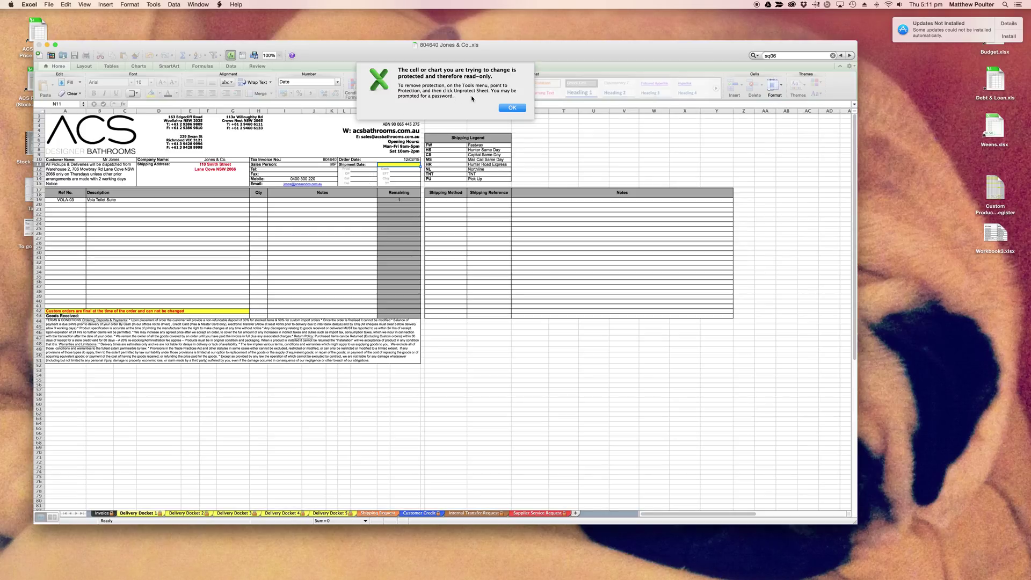
left_click(511, 108)
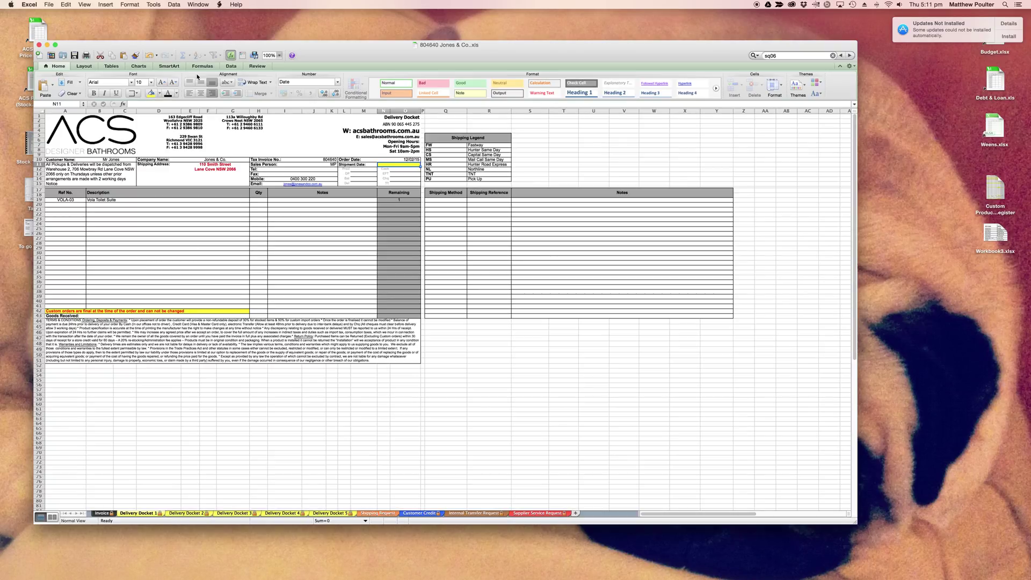
Unprotect Delivery Docket 1 from the Review tab by entering the sheet password.
left_click(251, 67)
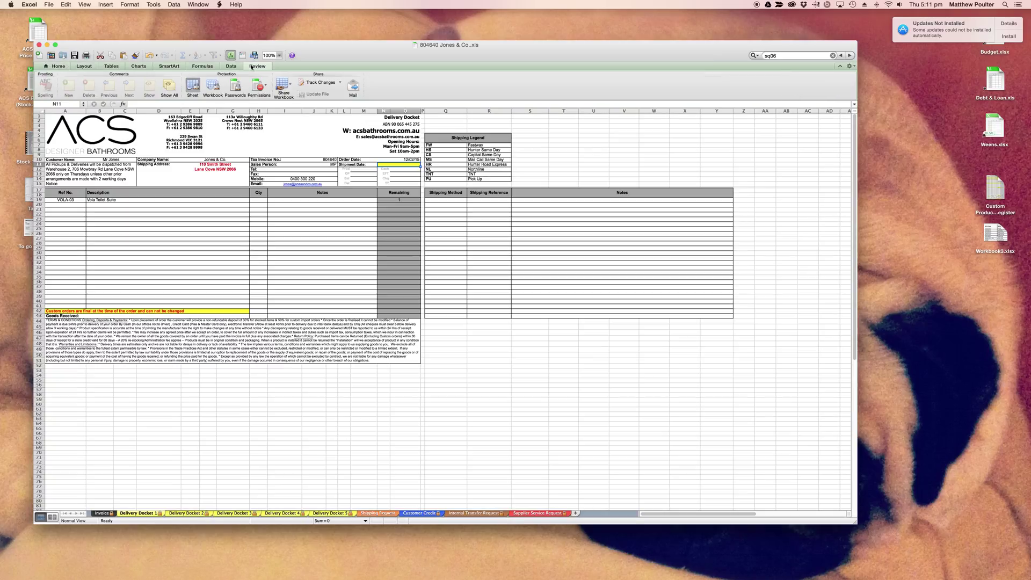
left_click(195, 91)
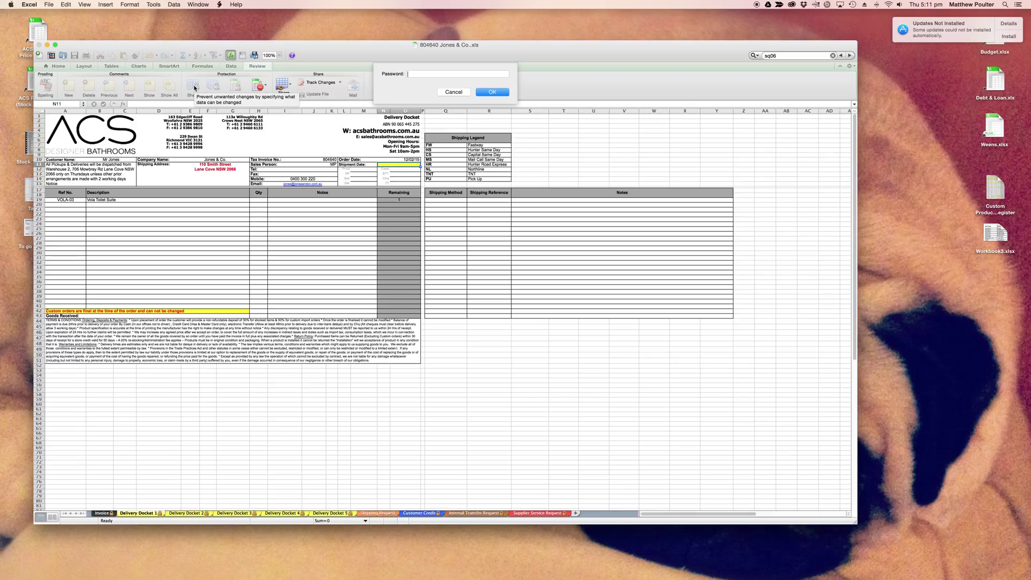
key("Caps_Lock")
key("Caps_Lock")
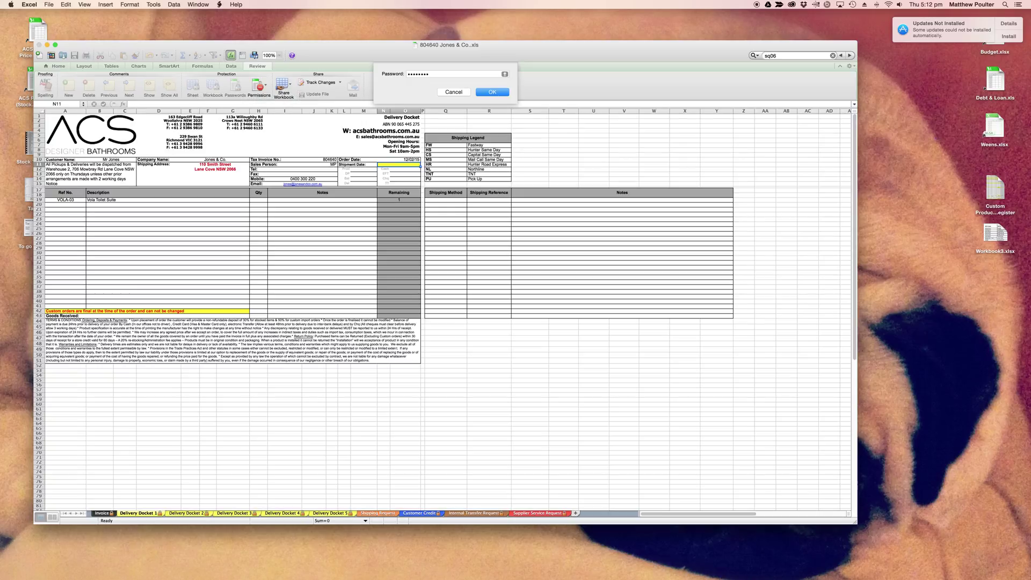
key("Return")
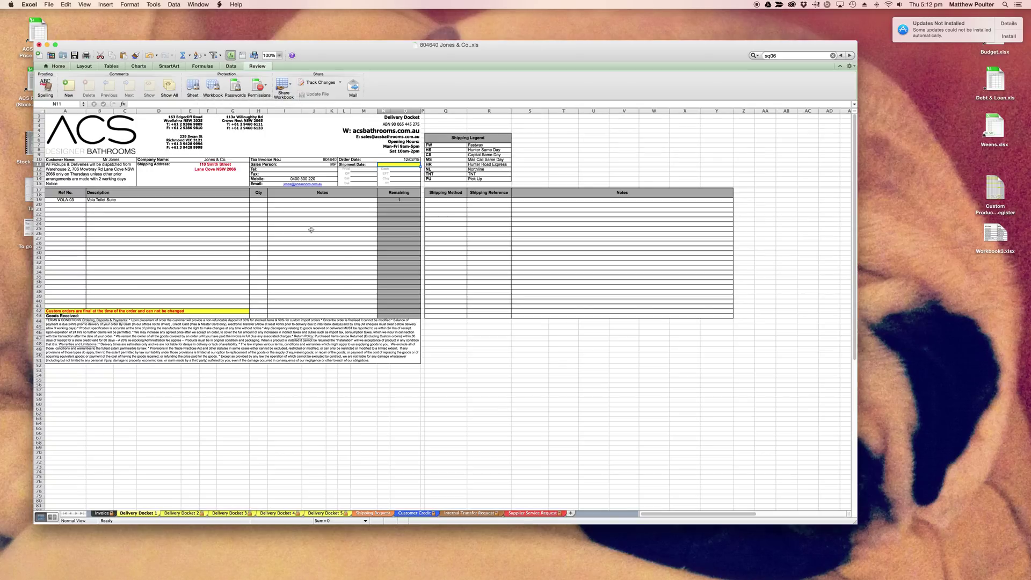
Set the shipment date in N11 to 16/02/15, after cancelling a mistaken entry.
key("Tab")
type("16")
key("Escape")
left_click(410, 165)
type("16/02/15")
key("Return")
Enter quantity 1 for the Vola Toilet Suite in H19 and check the Remaining formula.
left_click(259, 200)
type("1")
key("Return")
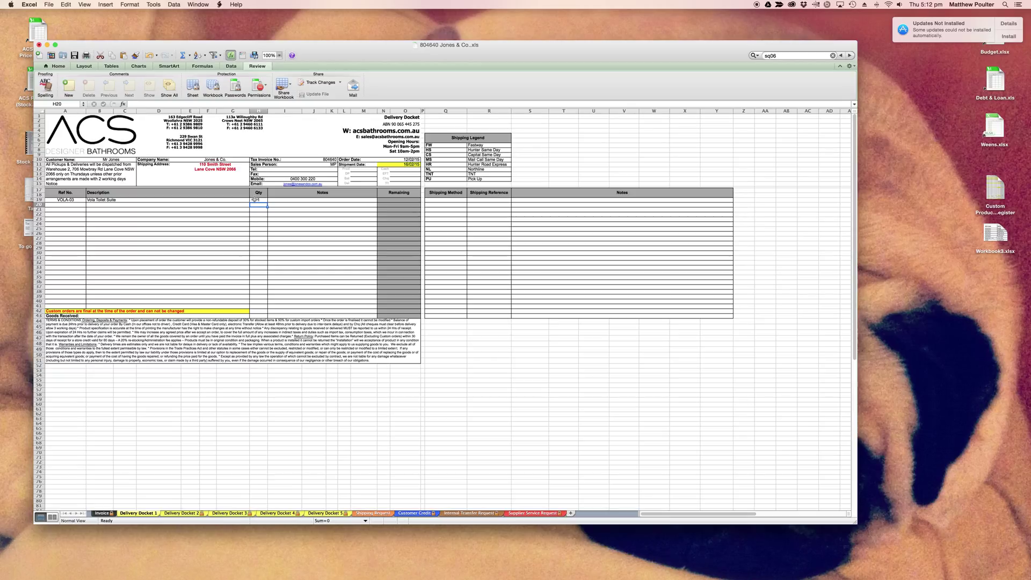
left_click(407, 200)
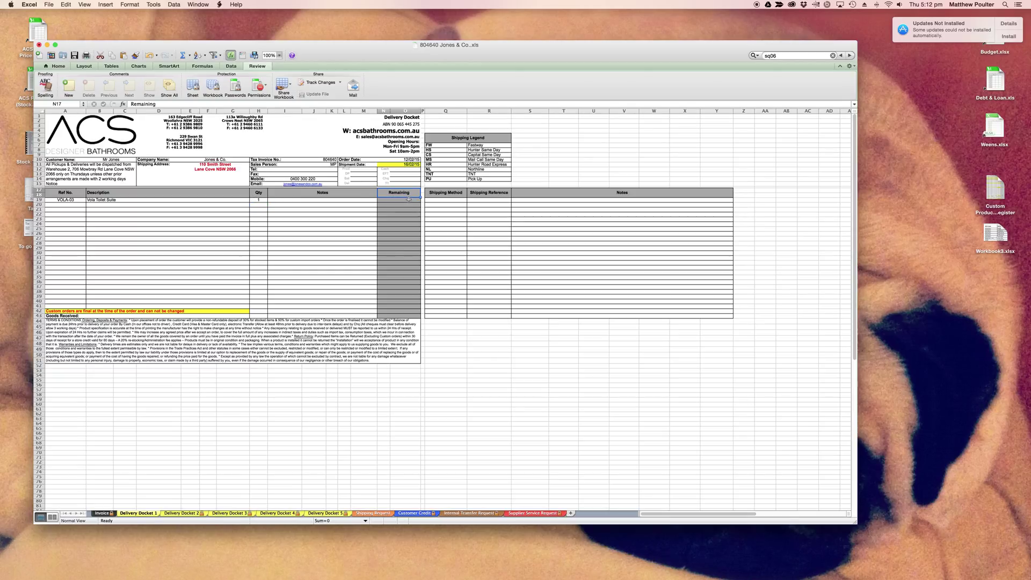
left_click(304, 243)
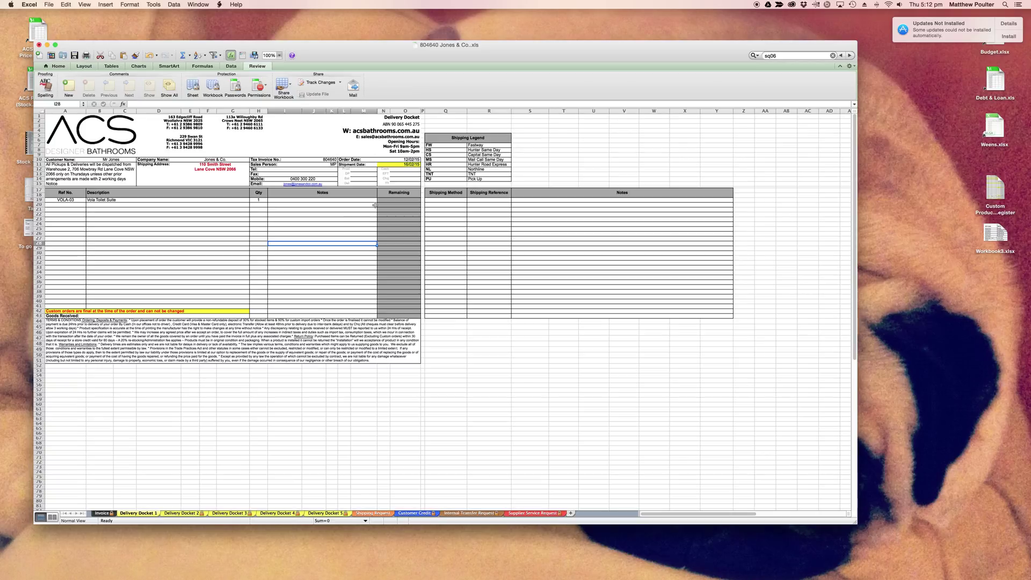
left_click(105, 513)
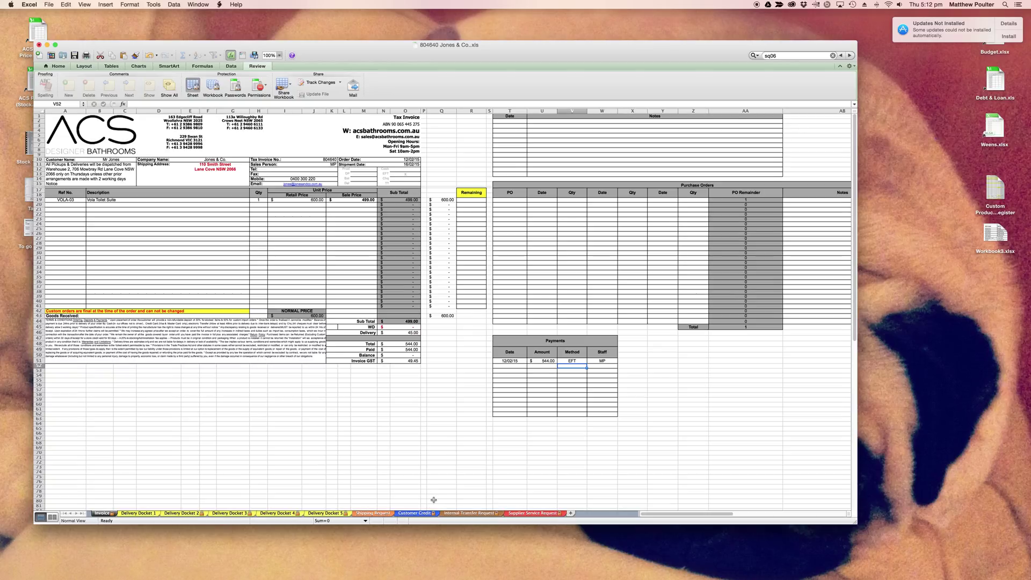
left_click(389, 515)
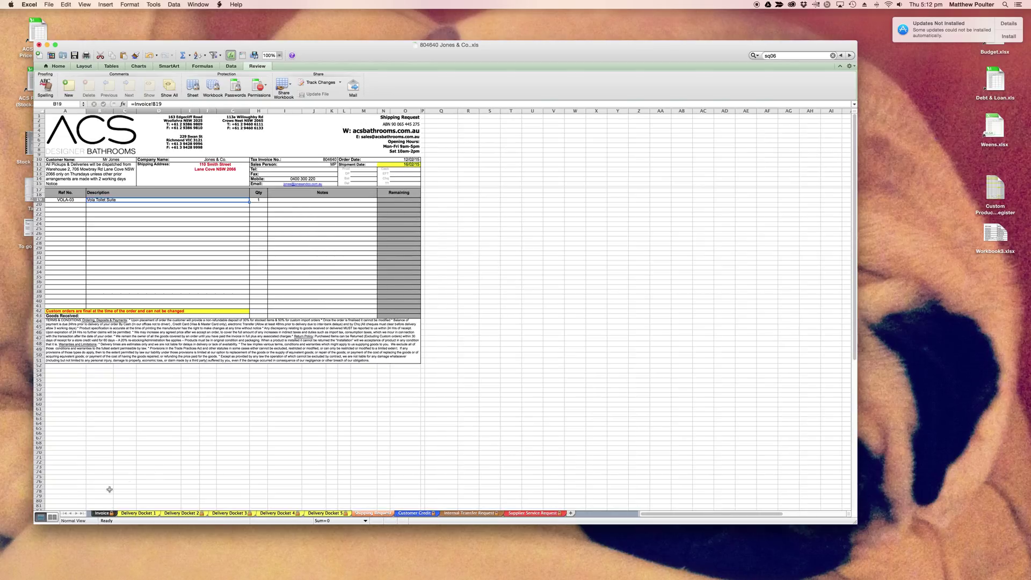
left_click(104, 514)
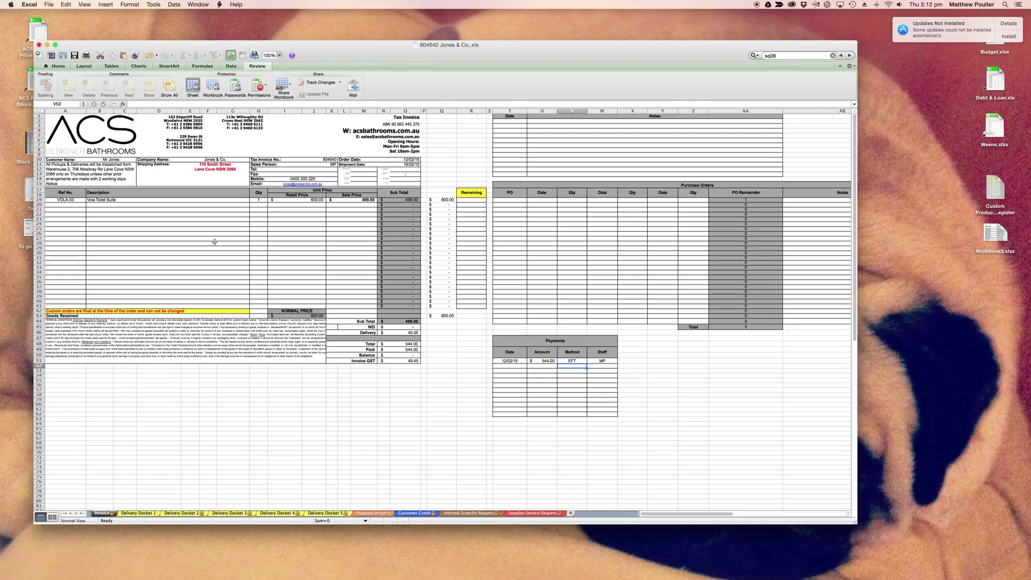
left_click(129, 513)
left_click(211, 254)
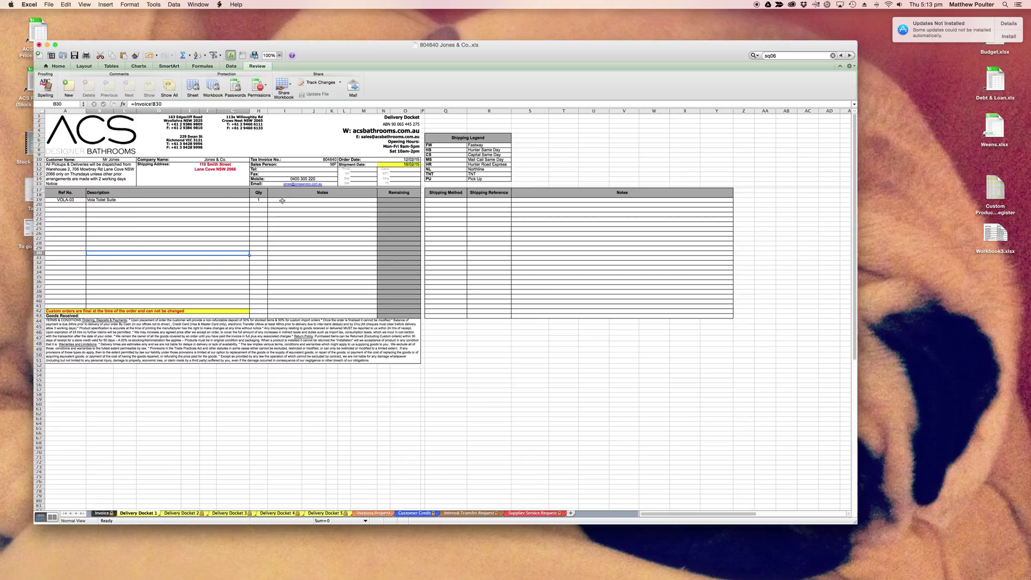
left_click(292, 201)
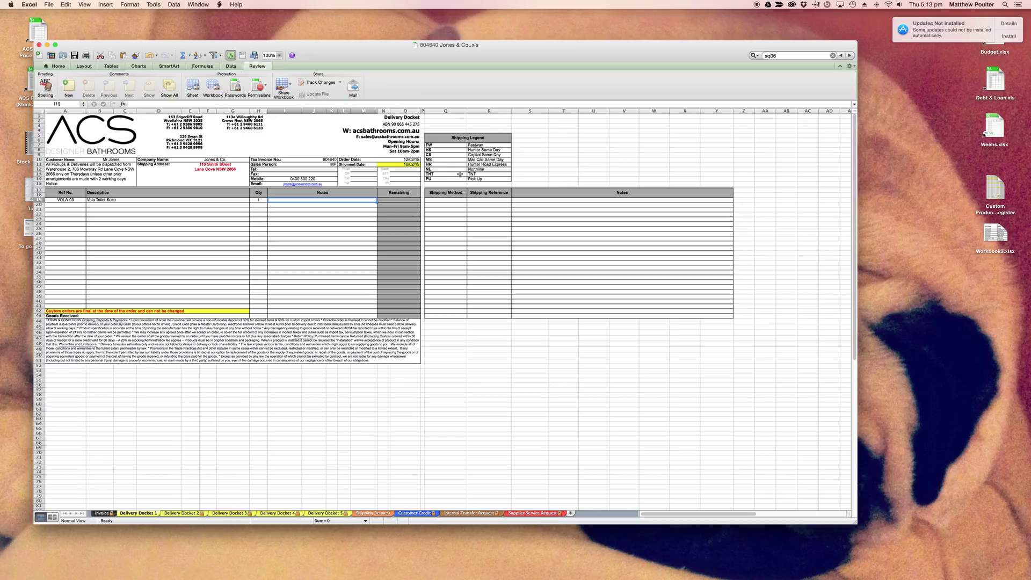
Enter HS as the shipping method in Q19 and move into the Notes cell S19.
left_click(460, 200)
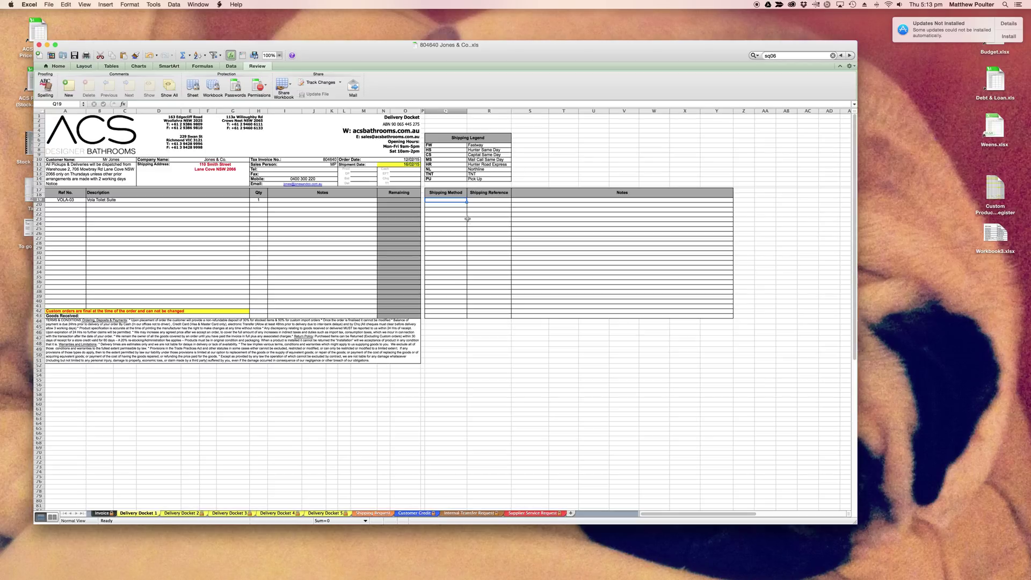
type("HS")
key("Tab")
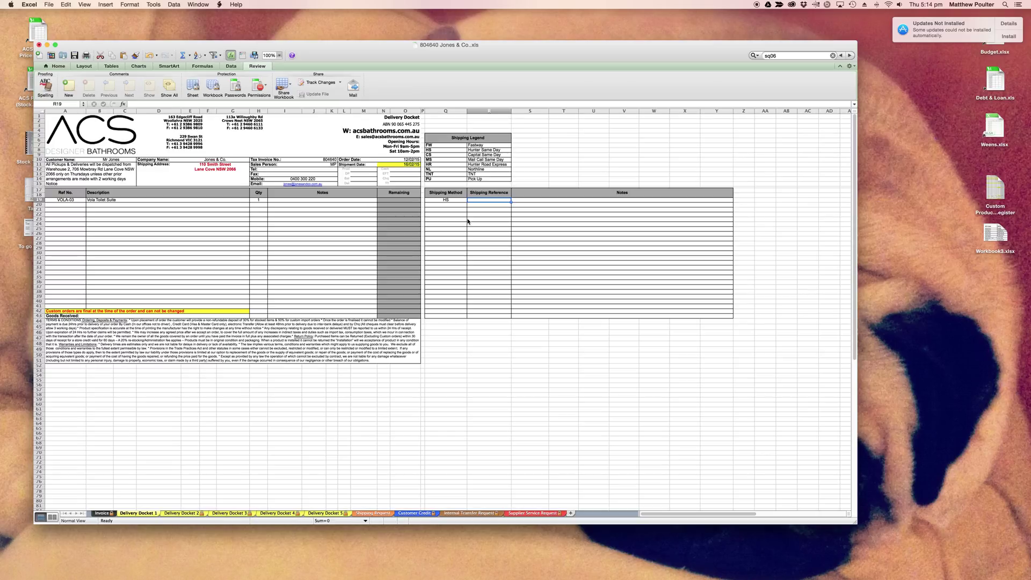
key("Return")
key("Up")
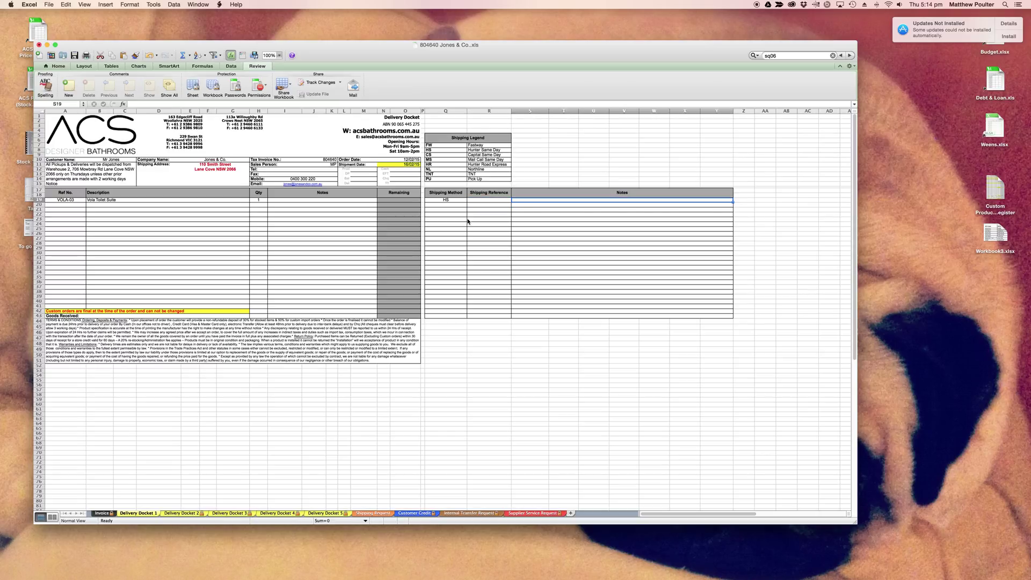
key("Return")
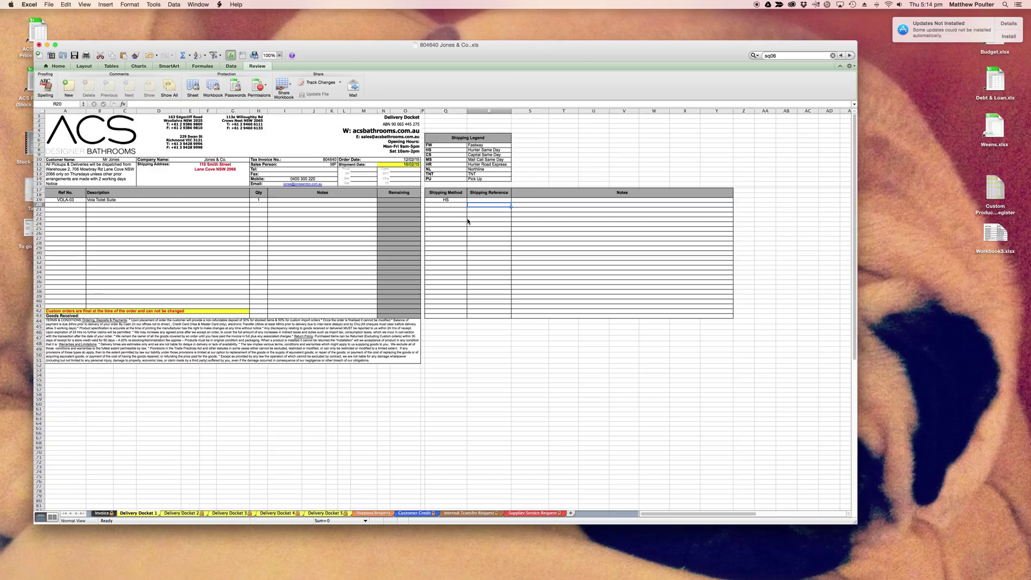
key("Up")
key("Right")
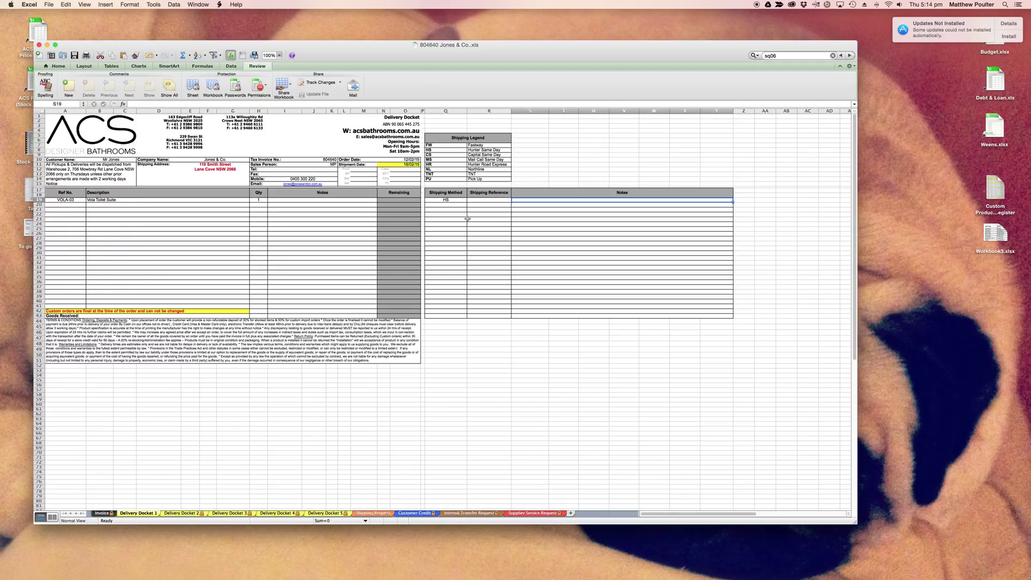
Print Delivery Docket 1 to a PDF under the existing Jones & Co file name, keeping .pdf.
key("super+p")
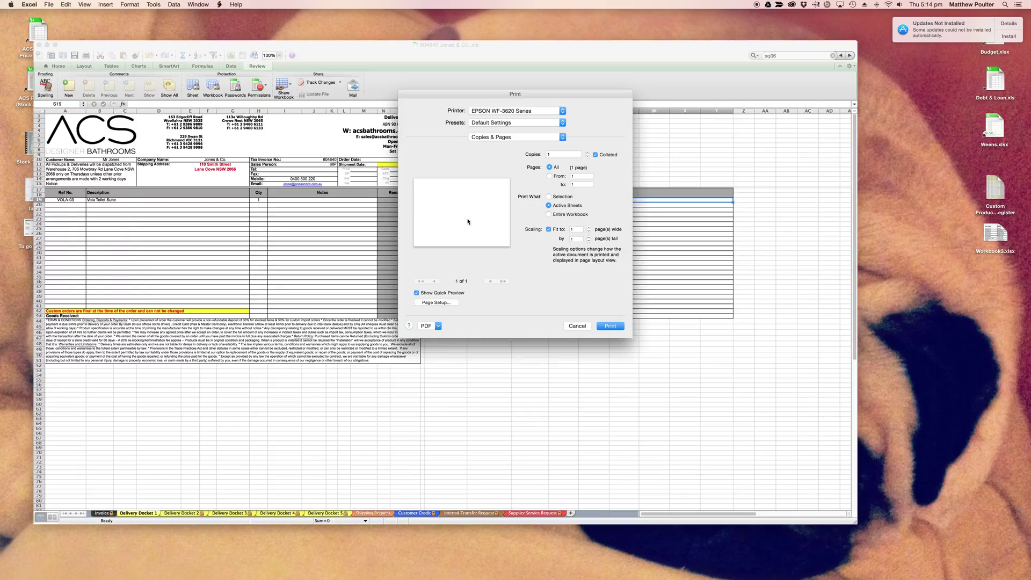
left_click(430, 326)
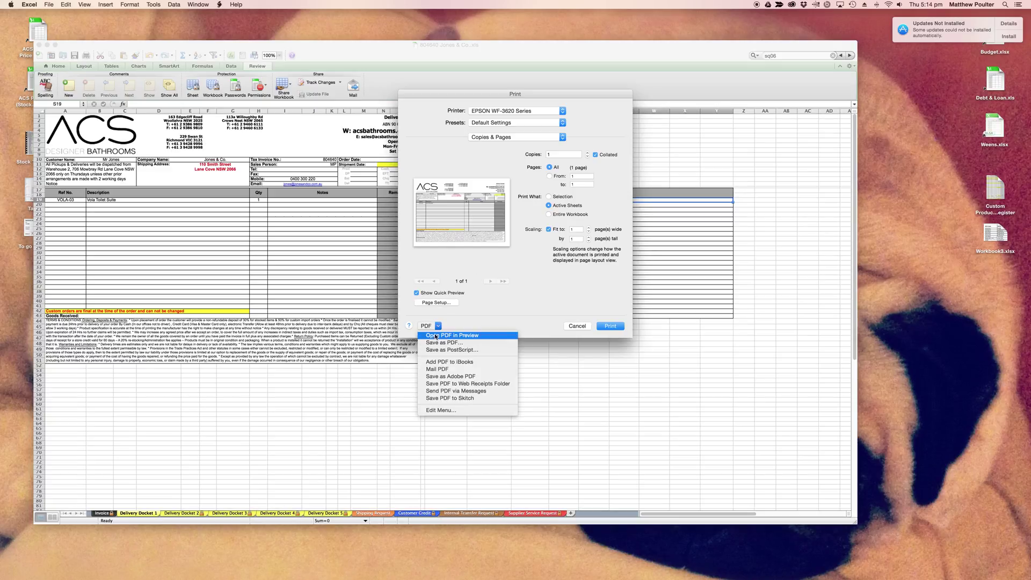
left_click(435, 343)
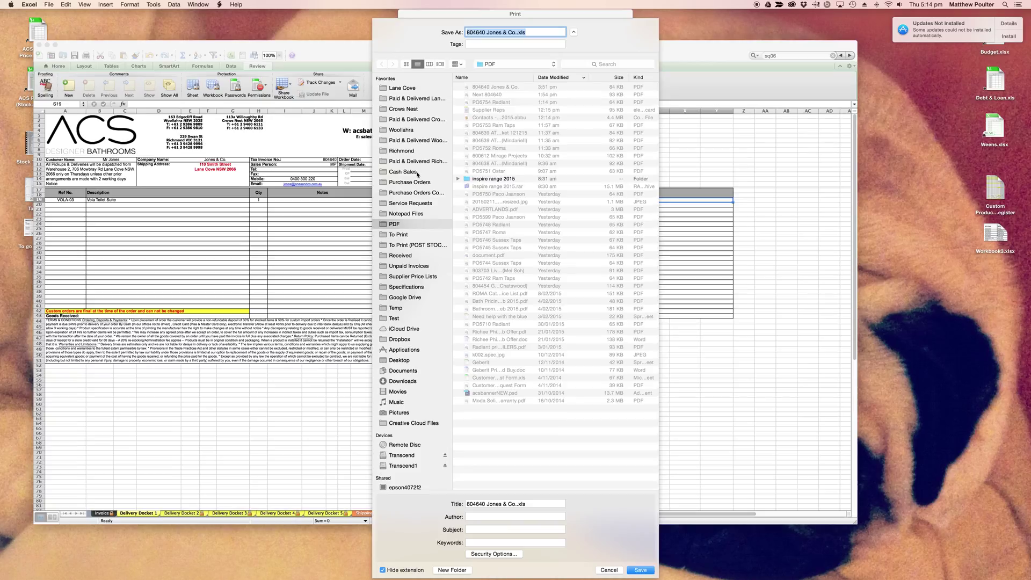
key("Return")
key("Return")
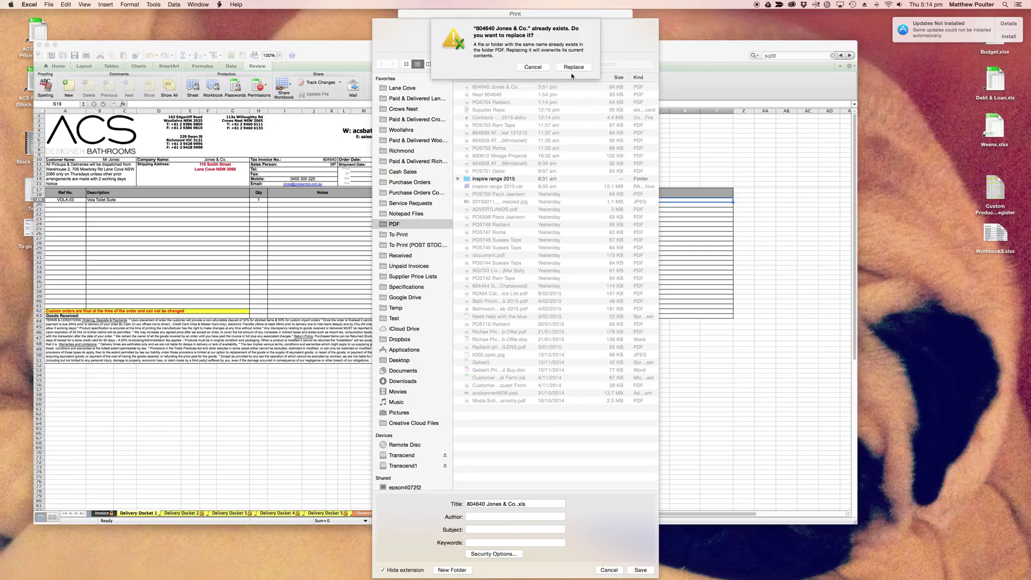
key("Return")
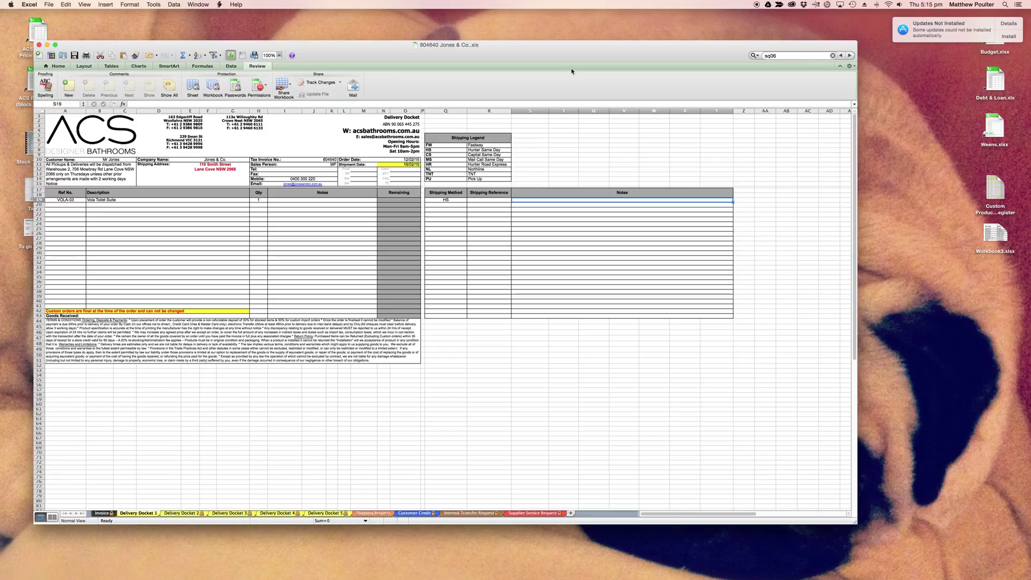
Start another print of Delivery Docket 1 using Save as PDF.
left_click(214, 261)
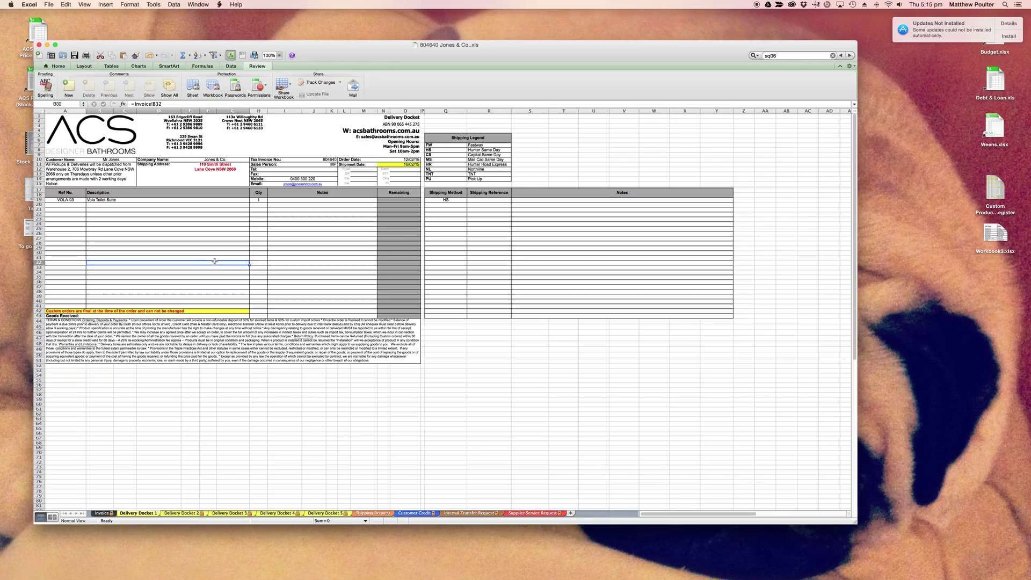
key("super+p")
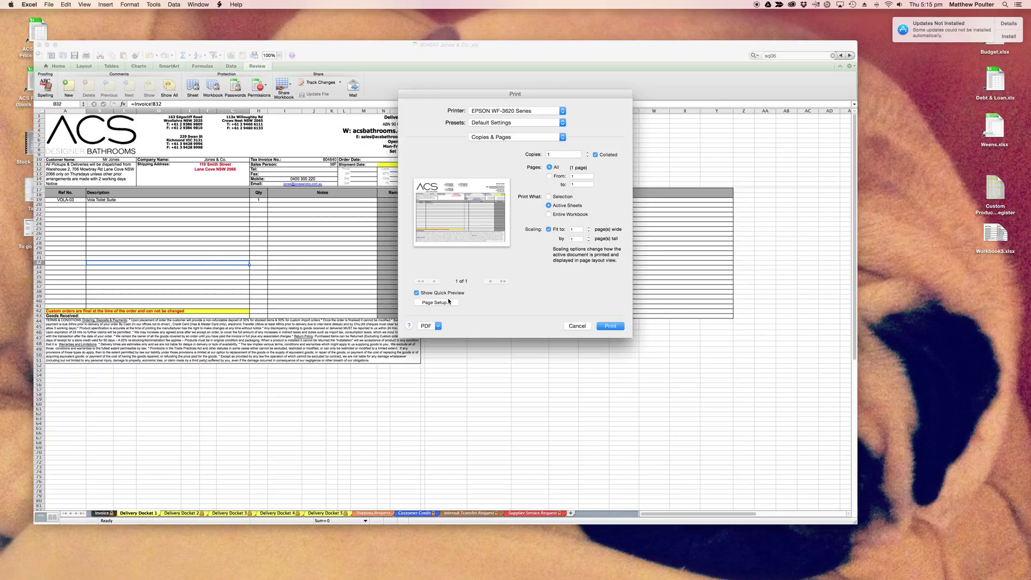
left_click(439, 327)
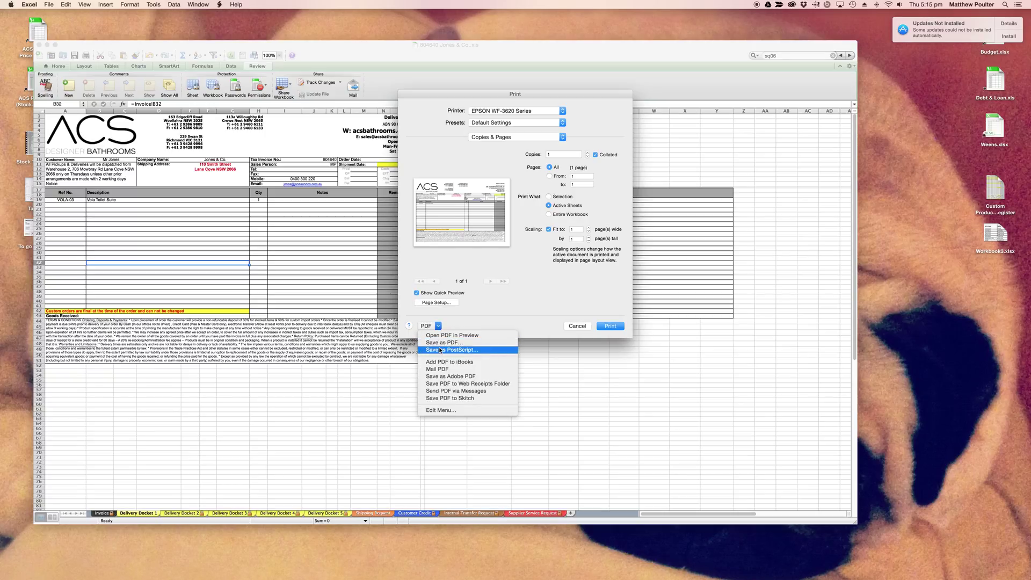
left_click(440, 348)
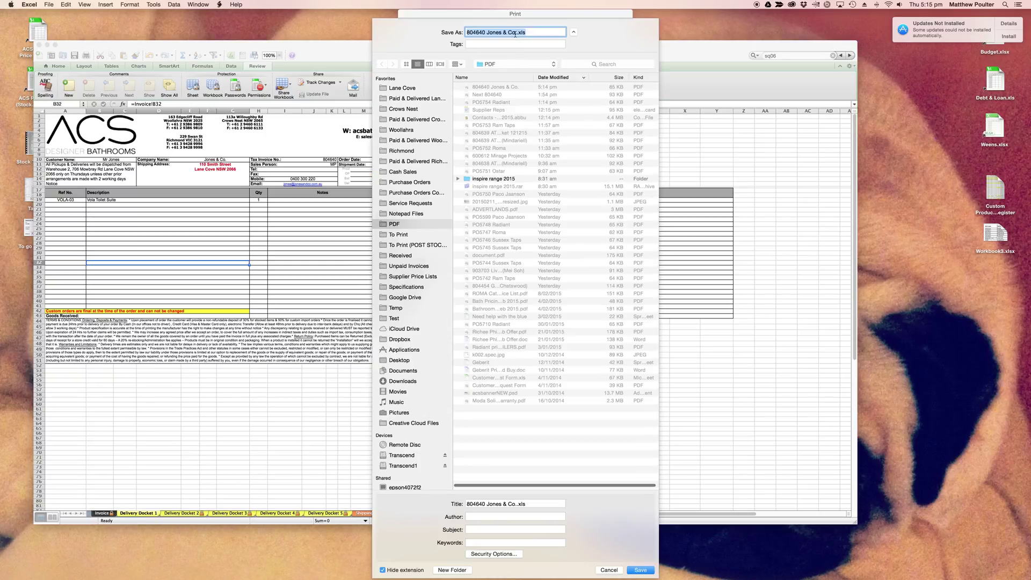
Name the PDF 'Jones & Co - Delivery Docket 120215' and save it with the .pdf extension.
left_click(516, 32)
key("Delete")
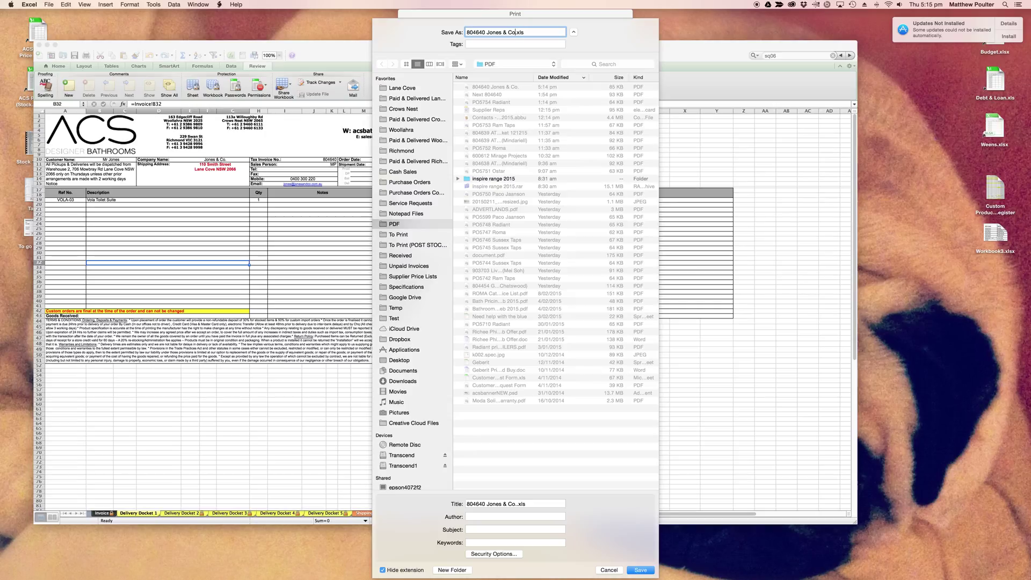
type("-")
type(" 120215")
key("BackSpace")
key("BackSpace")
key("BackSpace")
key("BackSpace")
key("BackSpace")
key("BackSpace")
type("Delivery Dockey 120215")
key("BackSpace")
type("t")
left_click(641, 570)
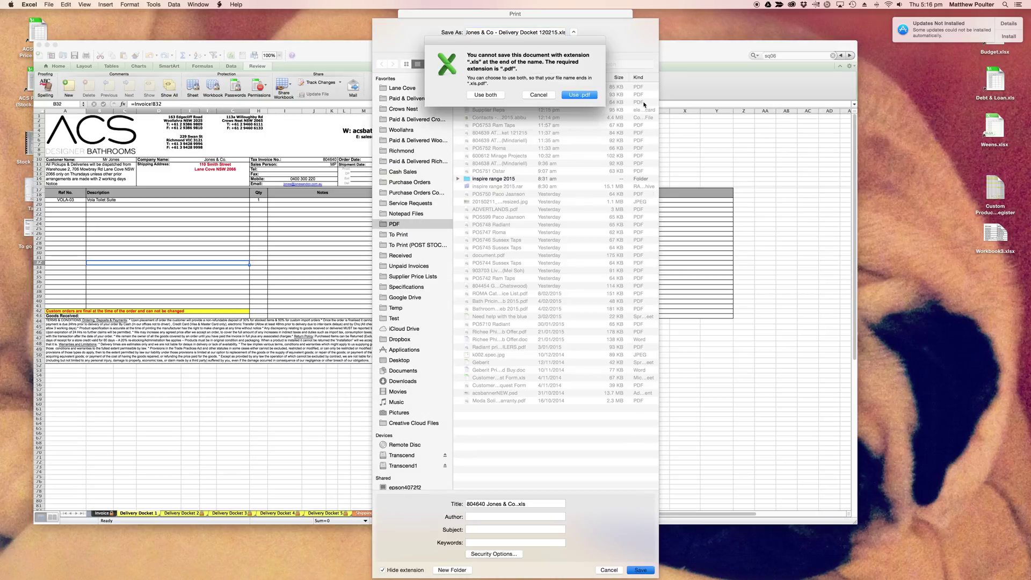
left_click(579, 96)
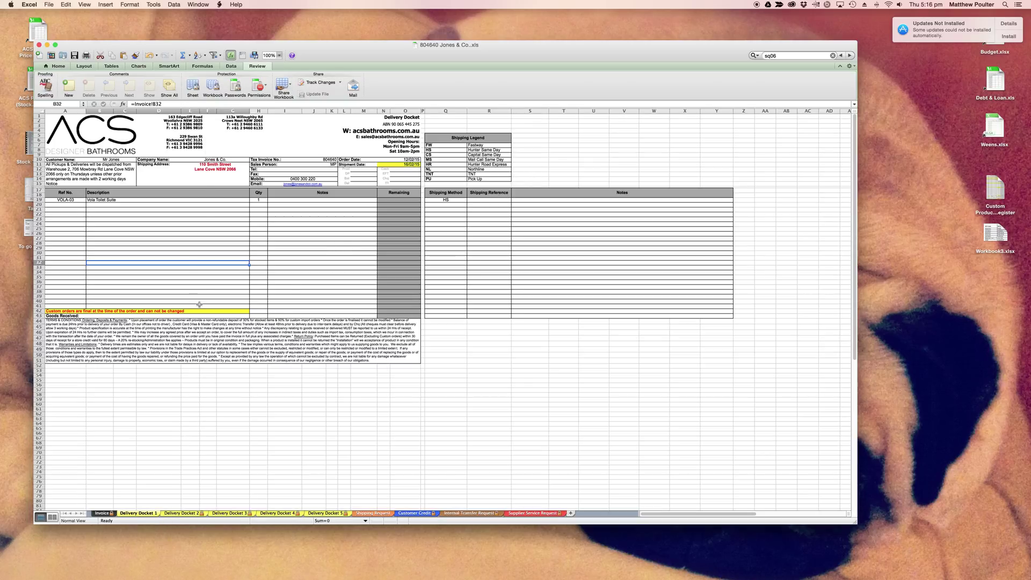
Re-protect Delivery Docket 1 with a verified password, then return to the Invoice sheet.
left_click(193, 86)
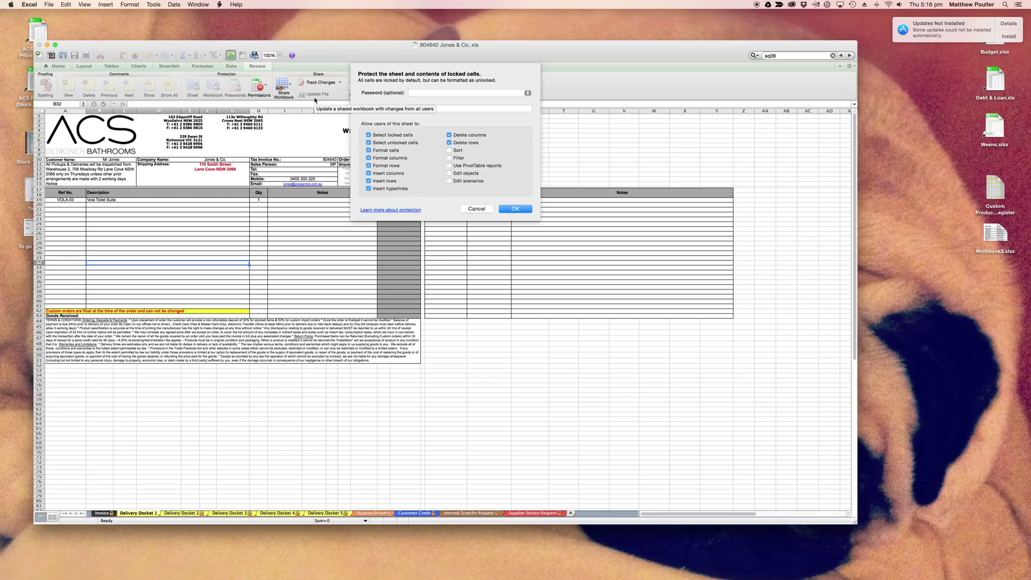
type("••••••••")
key("Tab")
type("••••••••")
key("Return")
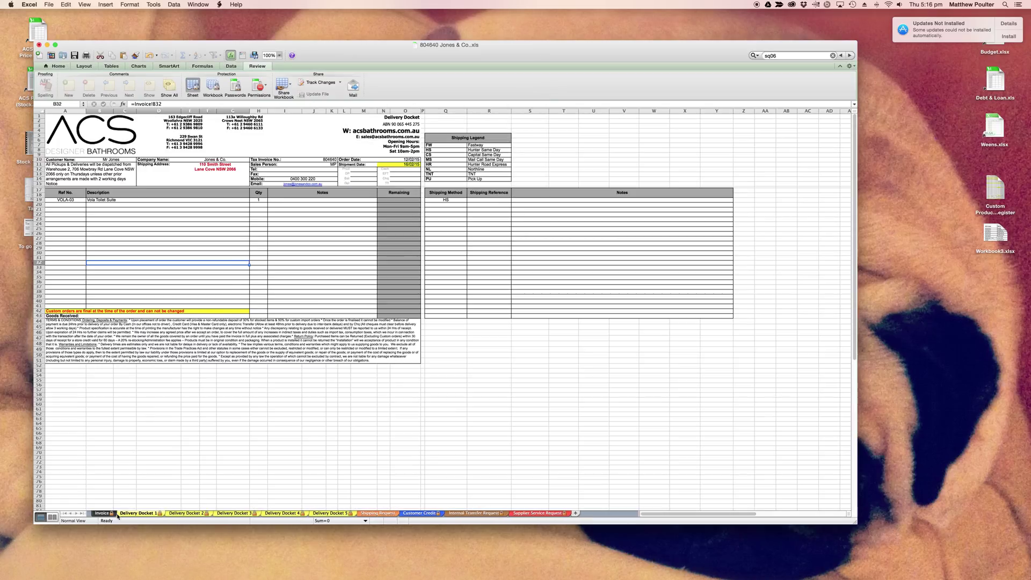
left_click(110, 514)
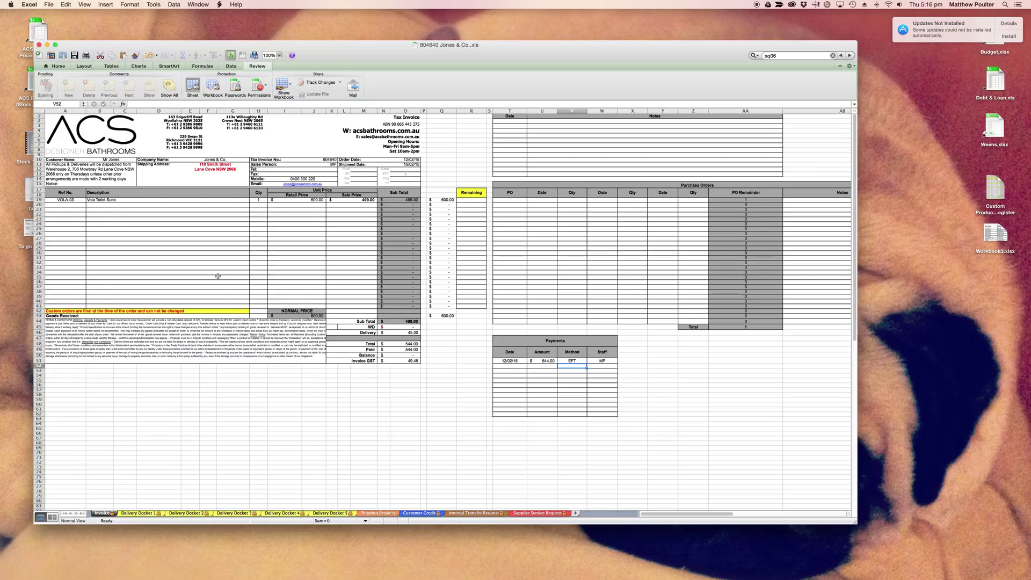
key("super+Tab")
key("super+Tab")
key("super+Tab")
key("super+Tab")
key("super+Tab")
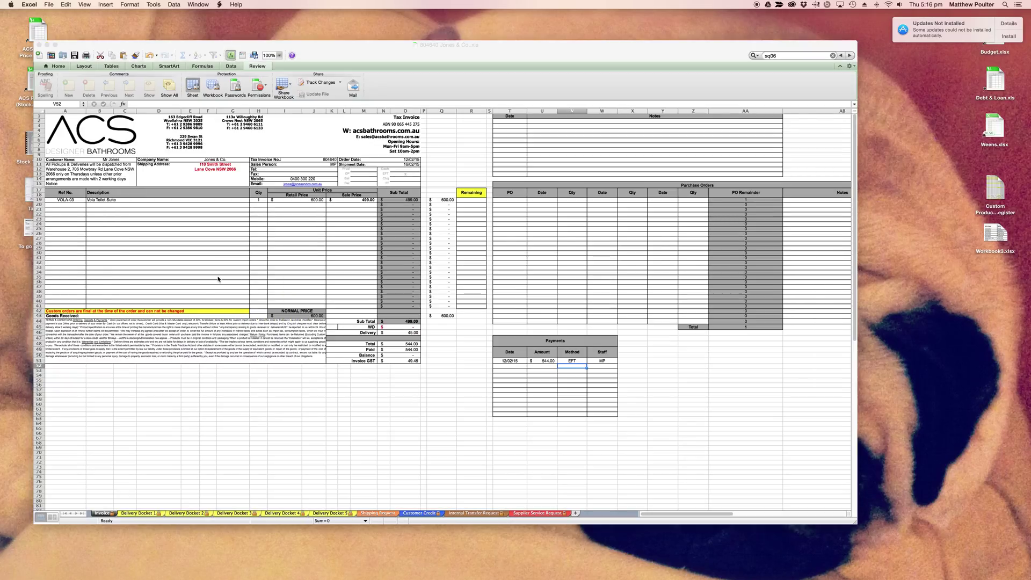
Switch to Outlook and show the On My Computer Drafts folder with its 21 saved drafts.
mouse_move(305, 569)
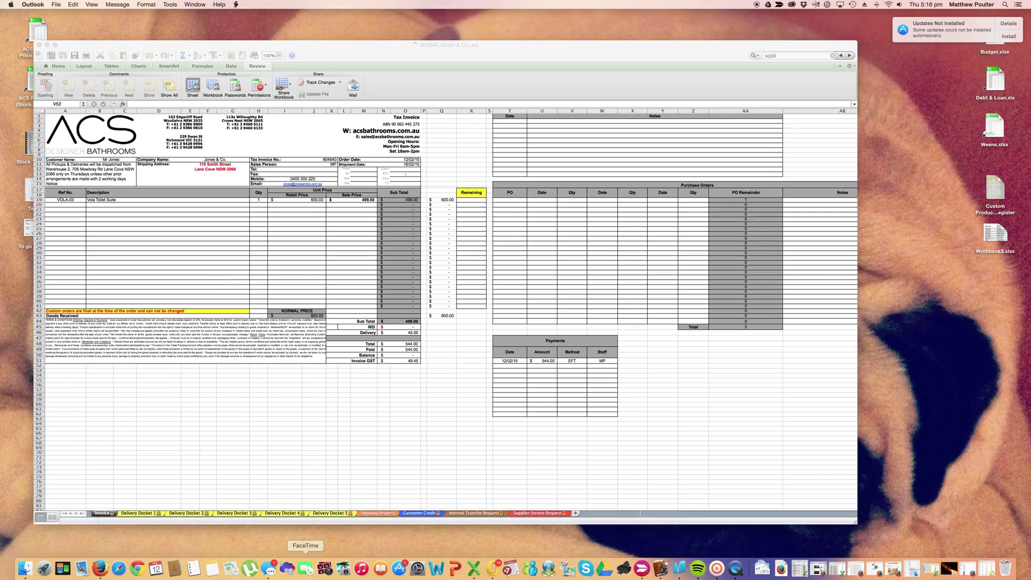
left_click(489, 568)
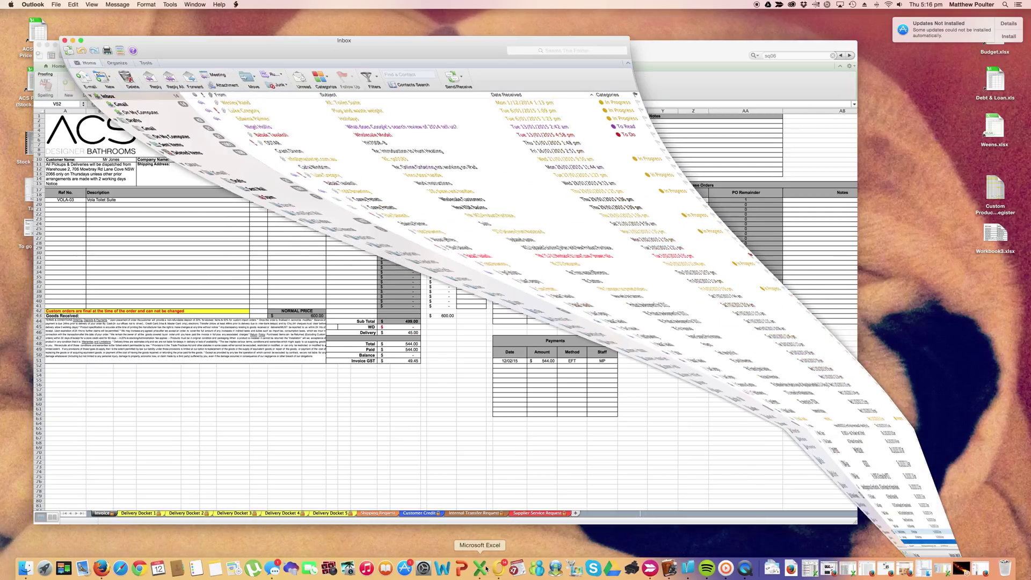
scroll(230, 369, "down", 5)
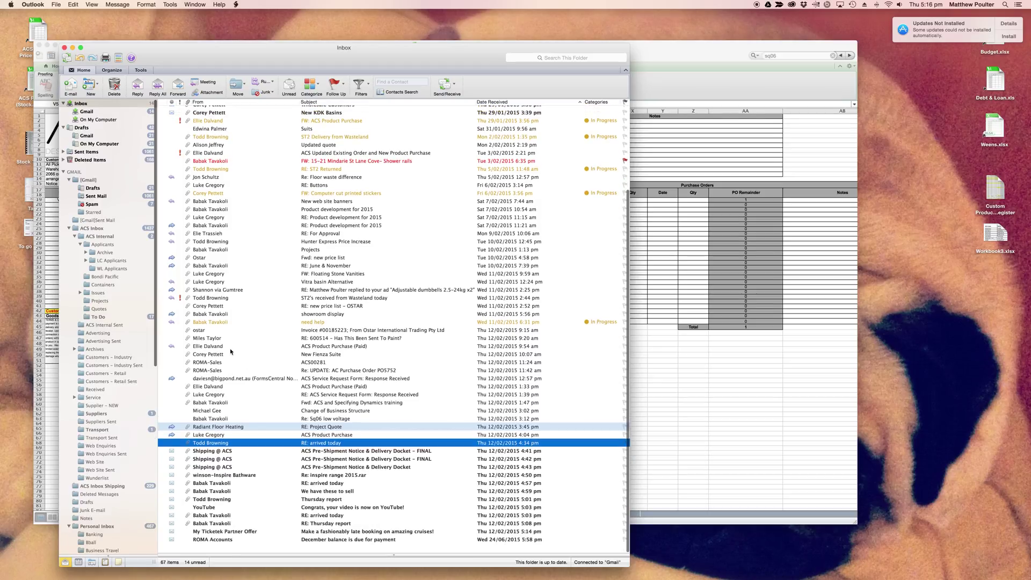
left_click(107, 144)
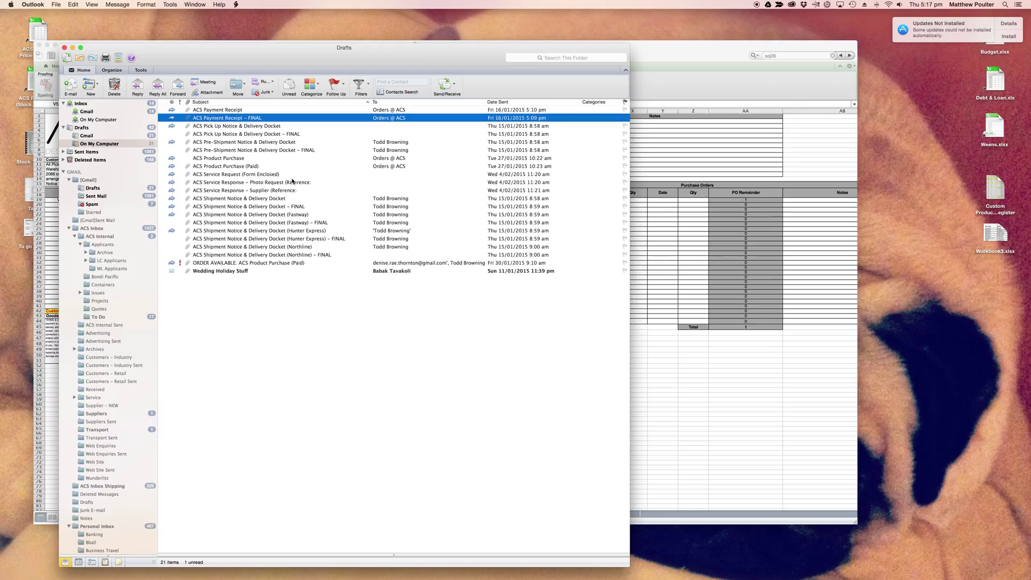
Preview the ACS Pre-Shipment and Pick Up Notice & Delivery Docket drafts and their FINAL versions.
left_click(276, 142)
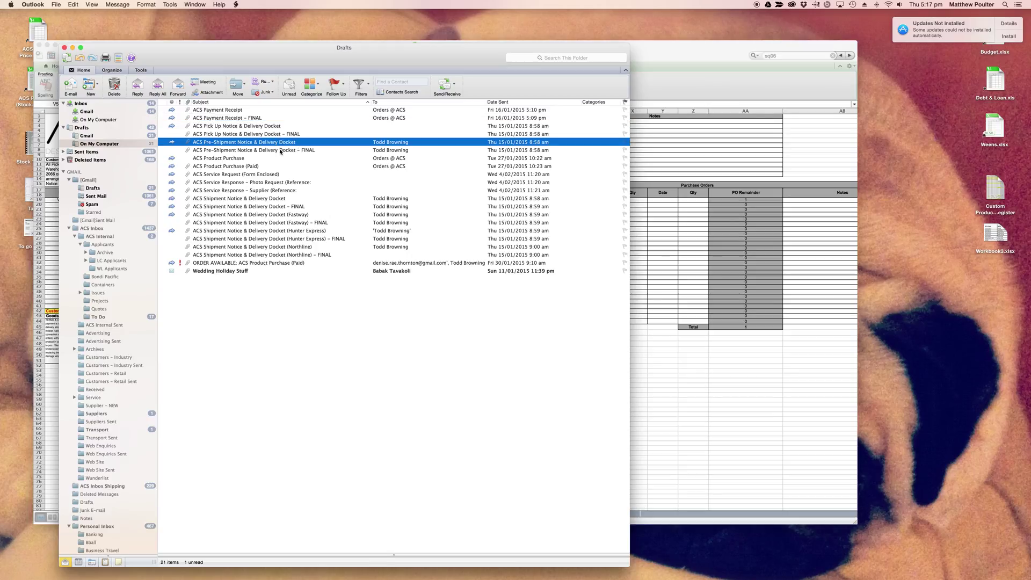
left_click(279, 151)
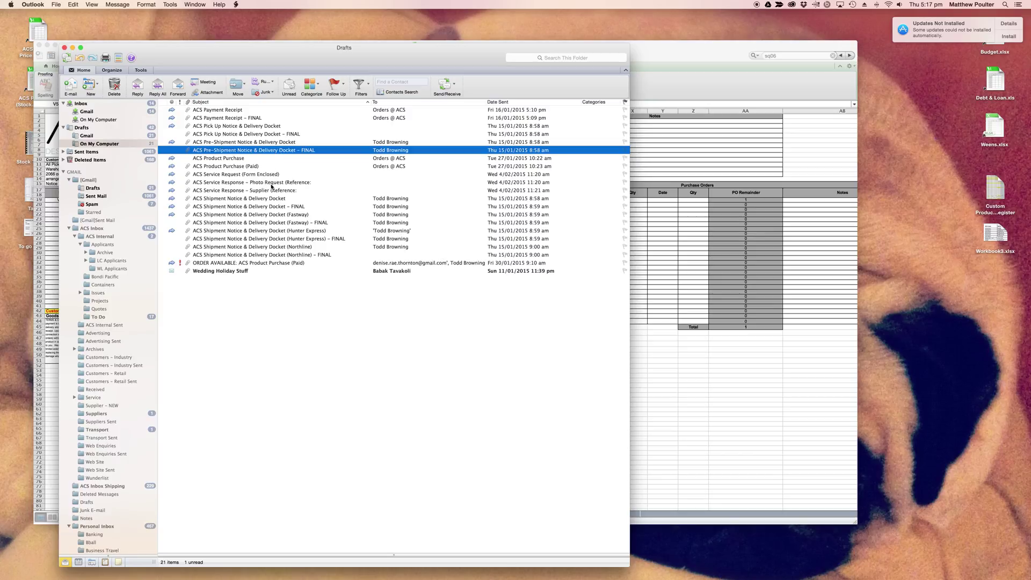
left_click(271, 127)
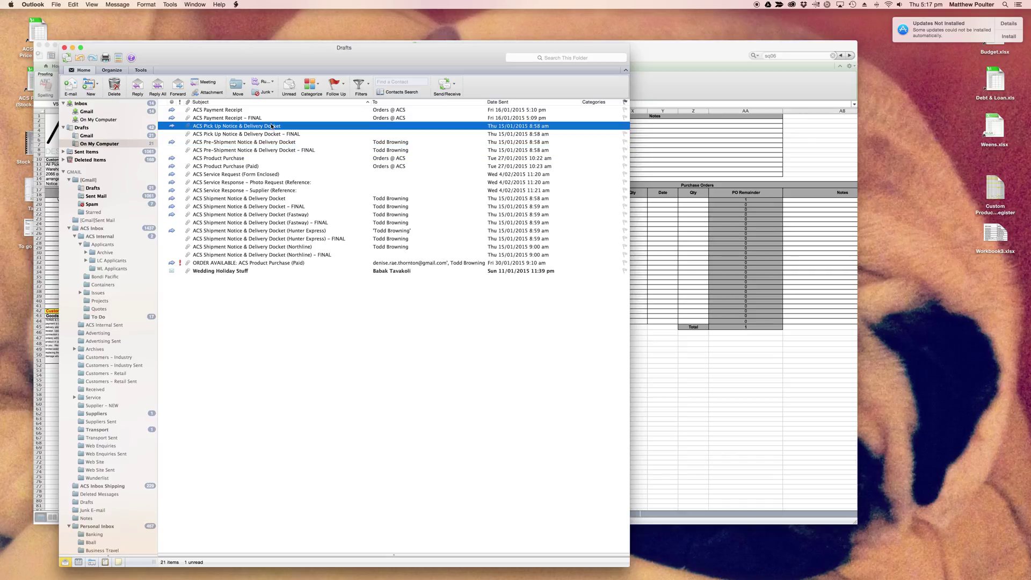
left_click(278, 135)
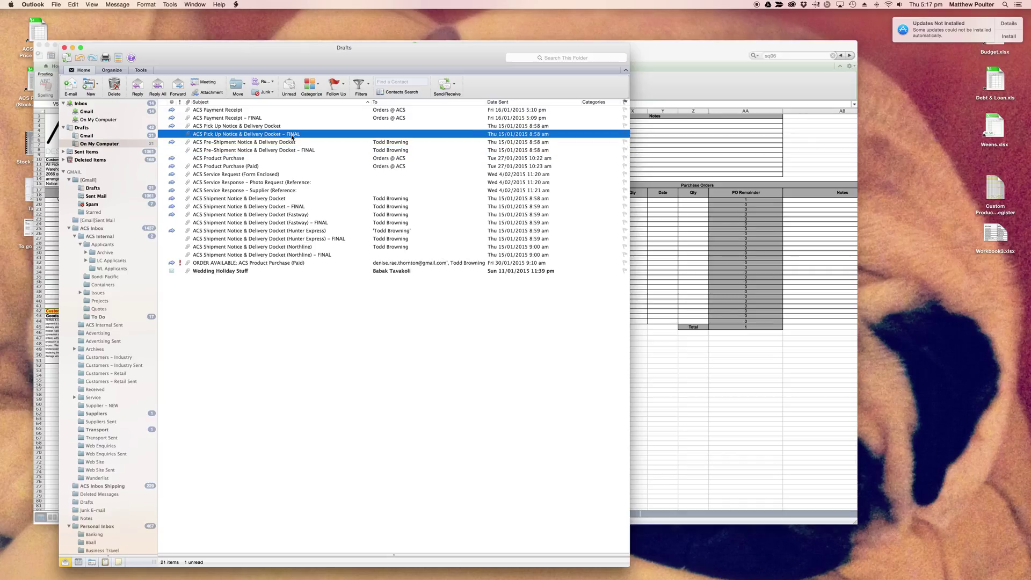
left_click(275, 127)
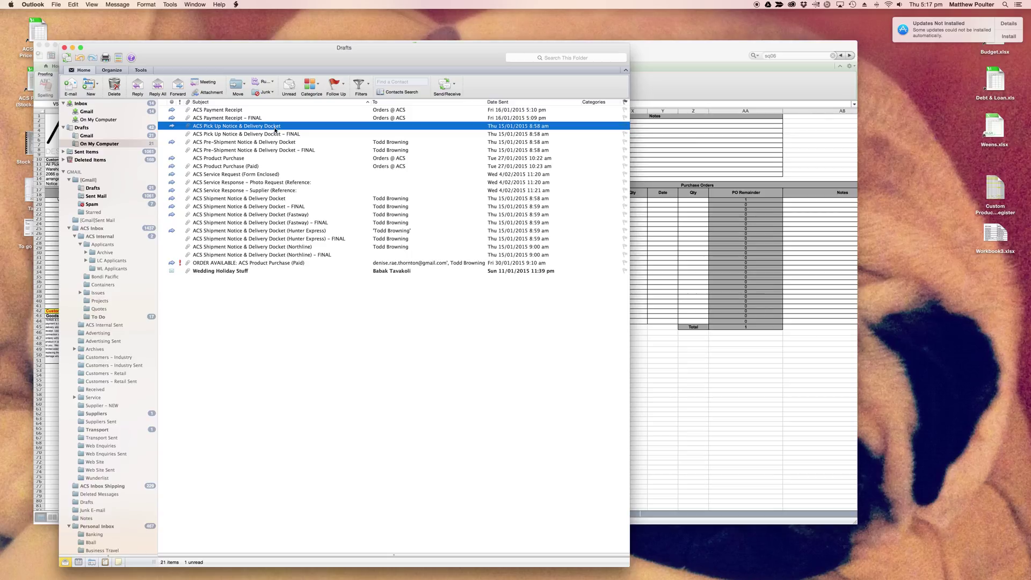
Preview the ACS Shipment Notice draft and its FINAL version, then bring the 804640 Jones & Co invoice workbook forward.
left_click(262, 200)
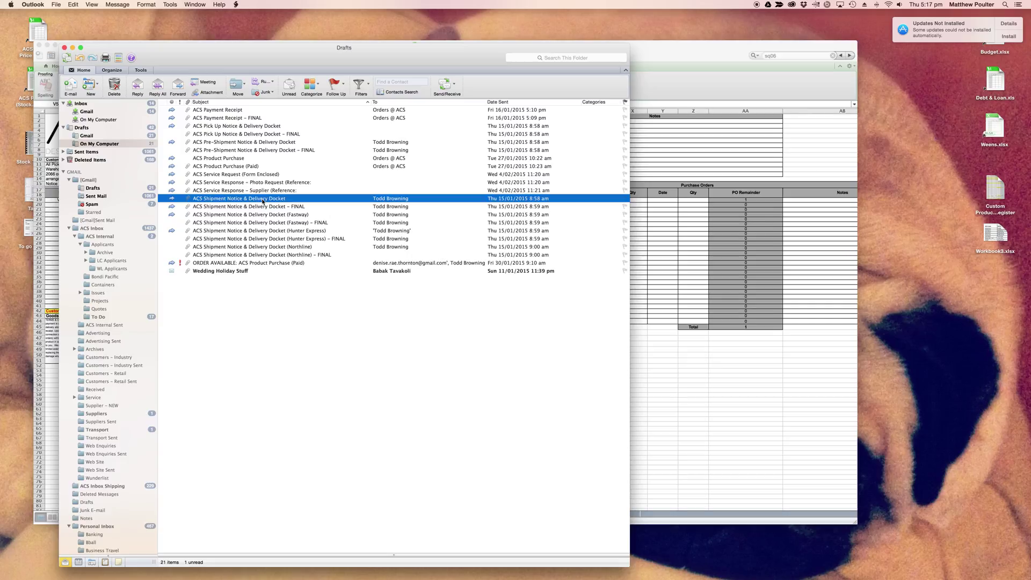
left_click(263, 208)
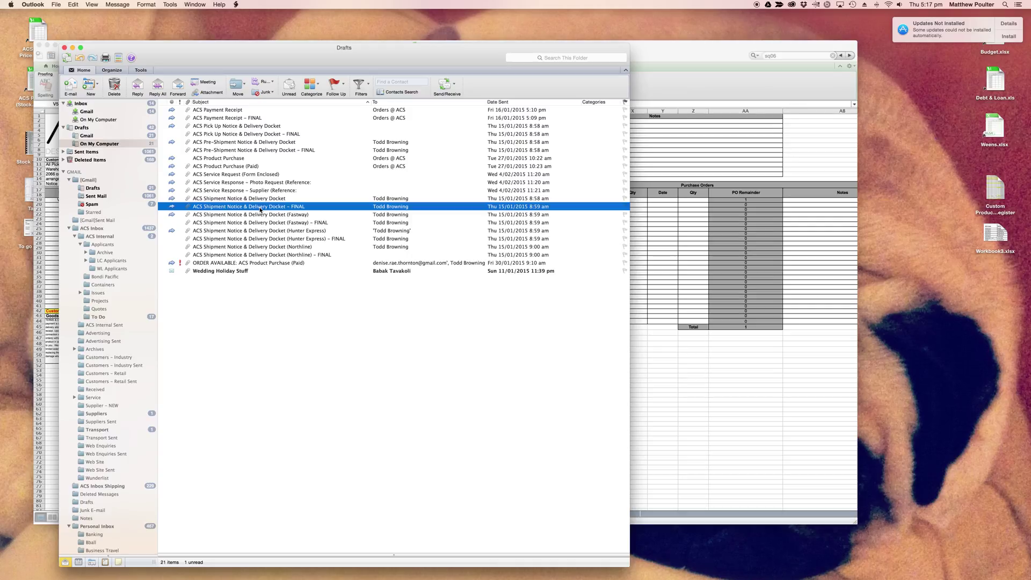
left_click(658, 228)
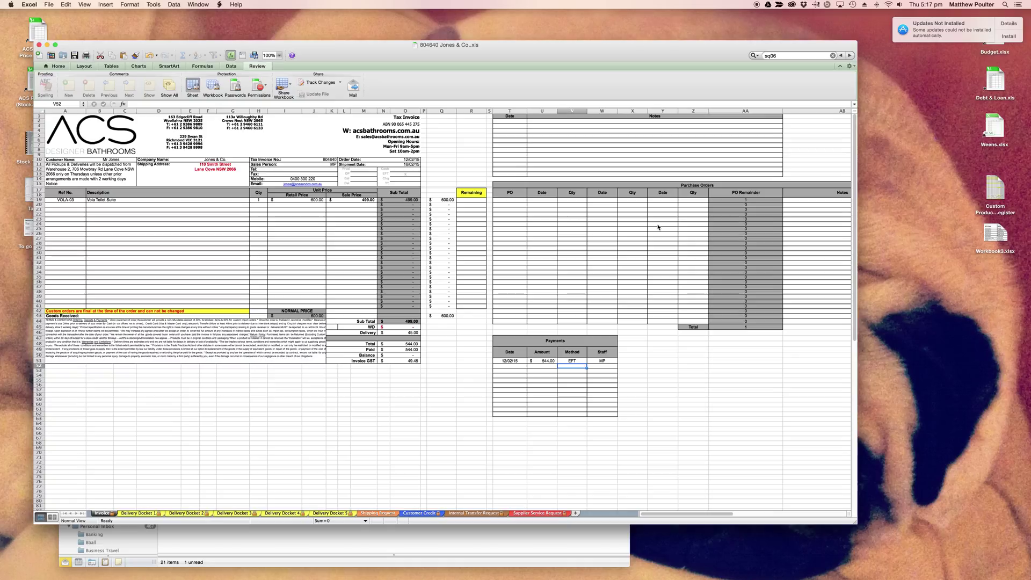